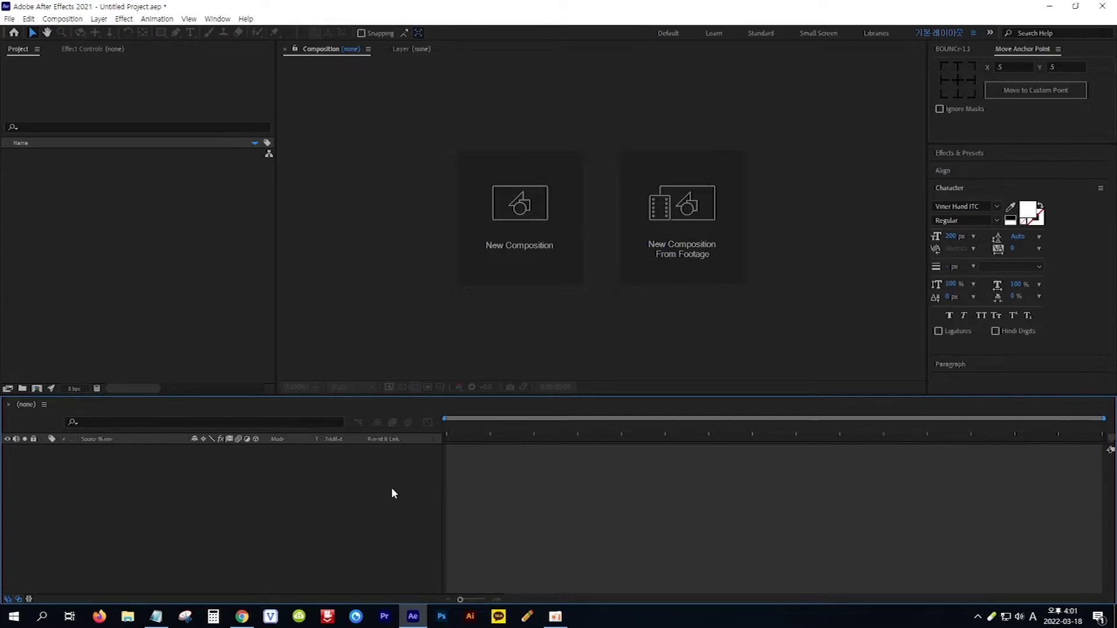
Create a 10-second HDTV 1080 29.97 composition and add a full-size black solid layer to it
click(516, 238)
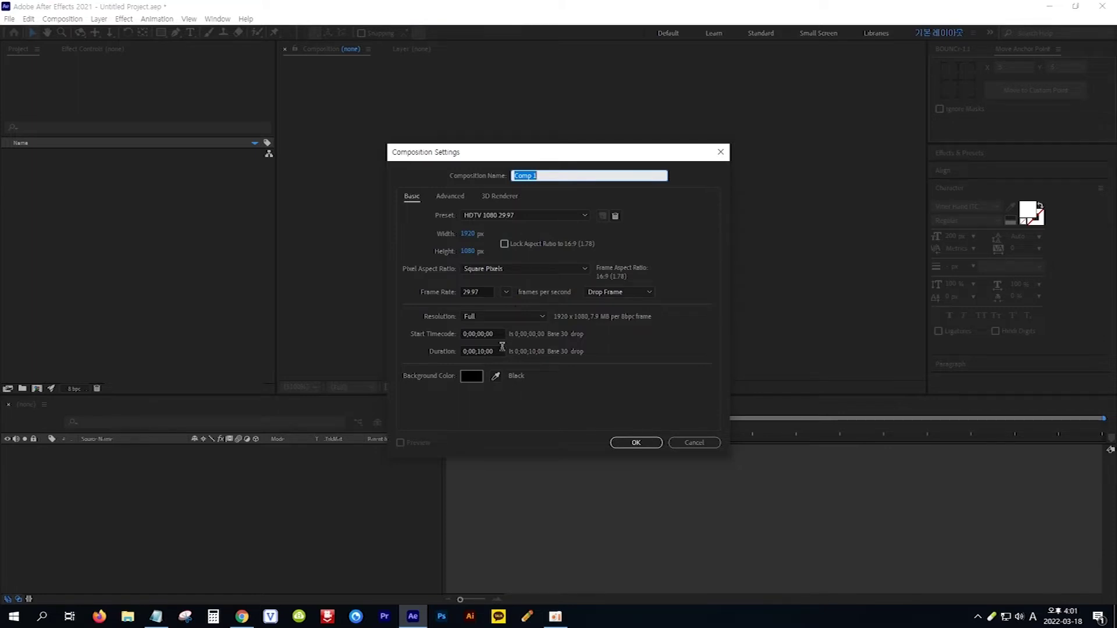
click(635, 442)
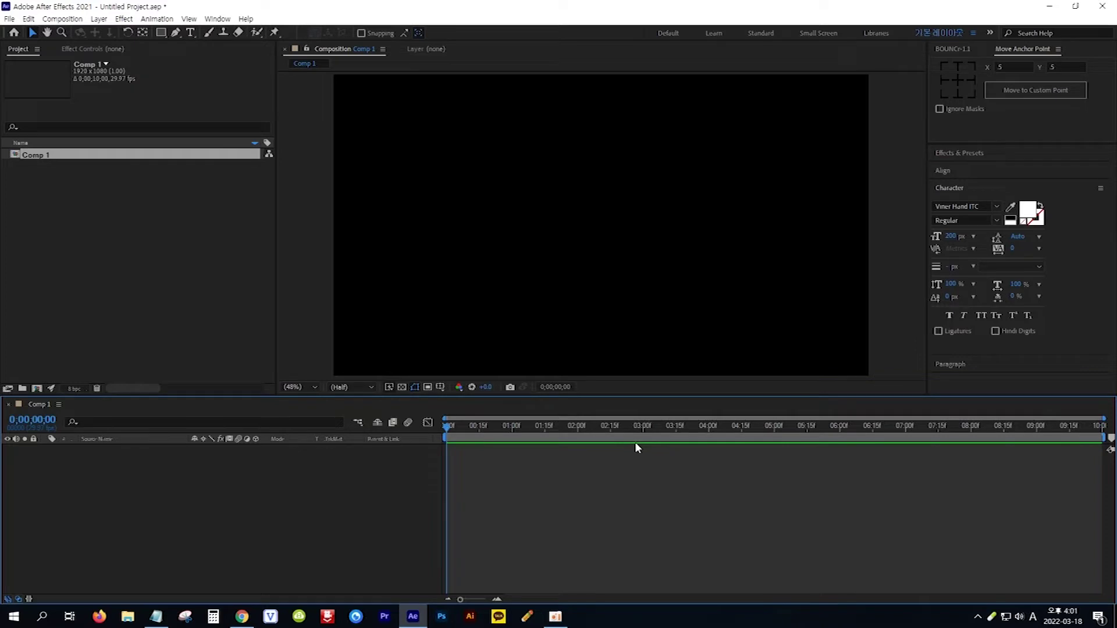
click(99, 18)
mouse_move(126, 35)
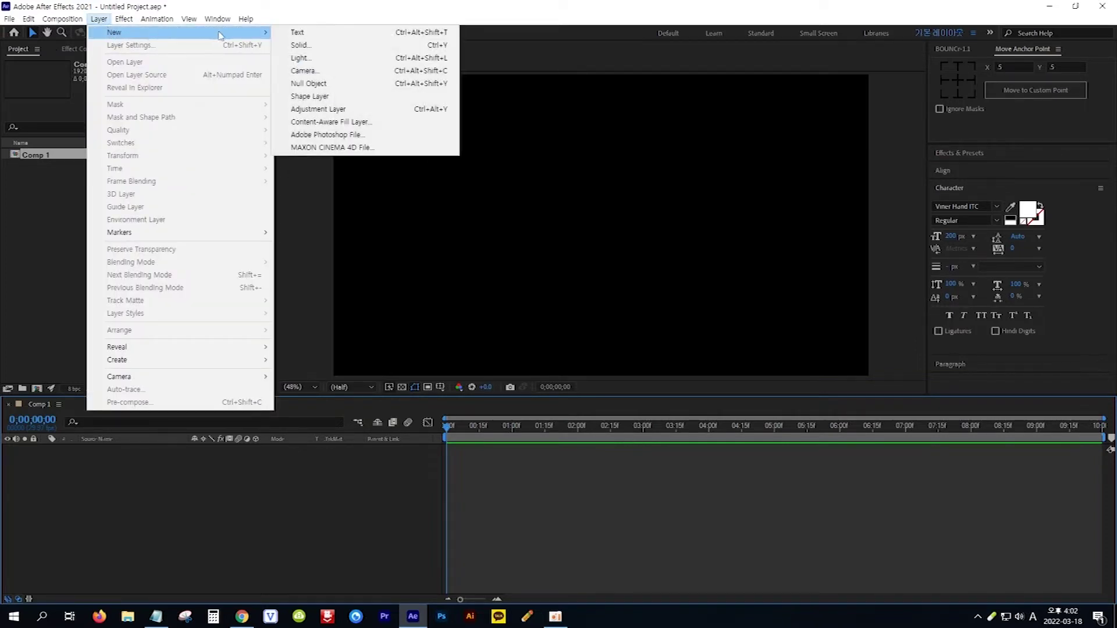
click(314, 47)
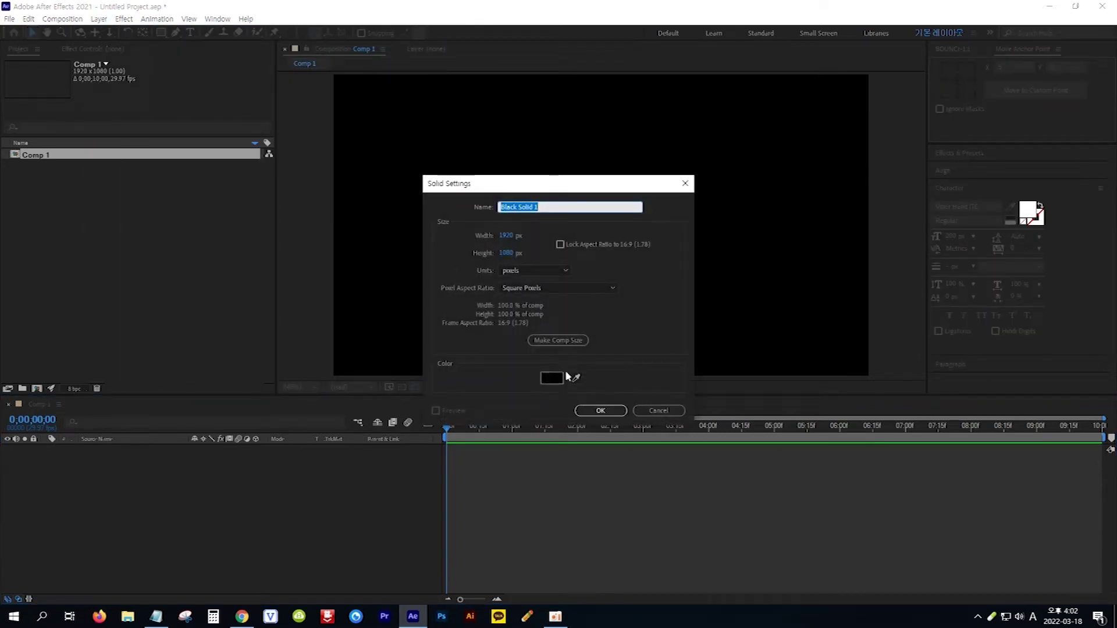
click(601, 411)
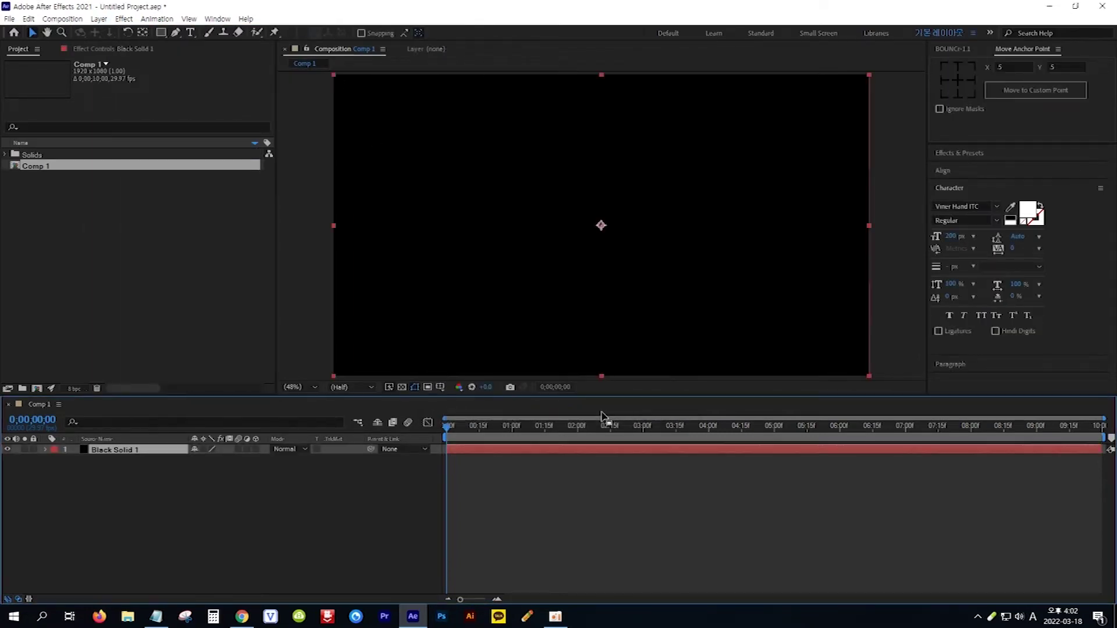
Copy the effect name Gradient Ramp from the Notepad notes, search the effects for it and apply it to the black solid
click(156, 616)
drag(509, 540, 284, 534)
key(ctrl+c)
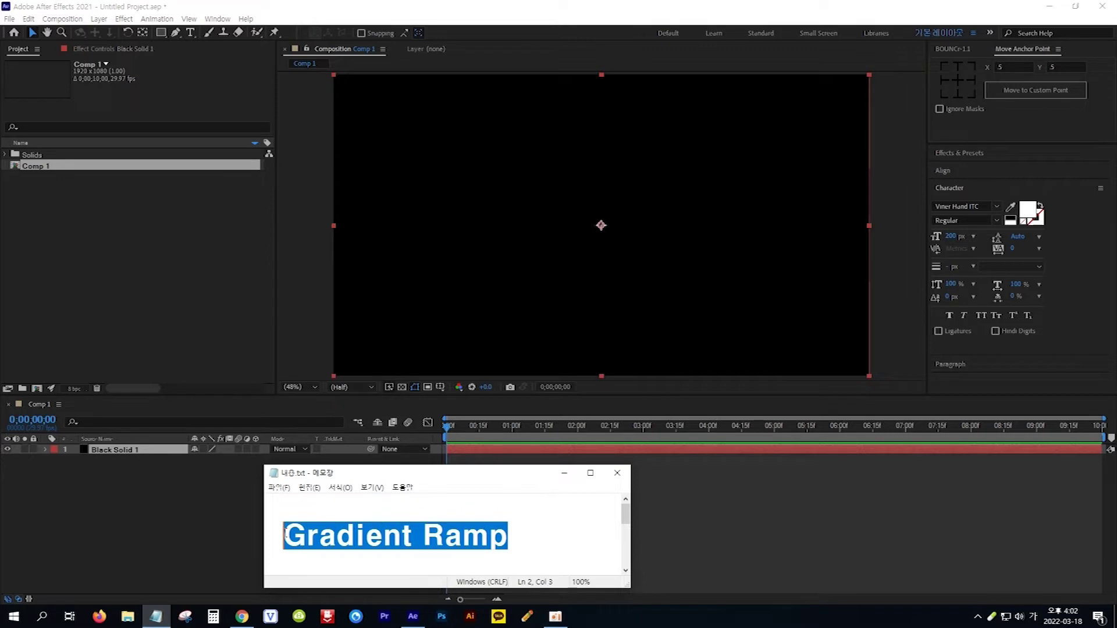
click(974, 151)
click(975, 170)
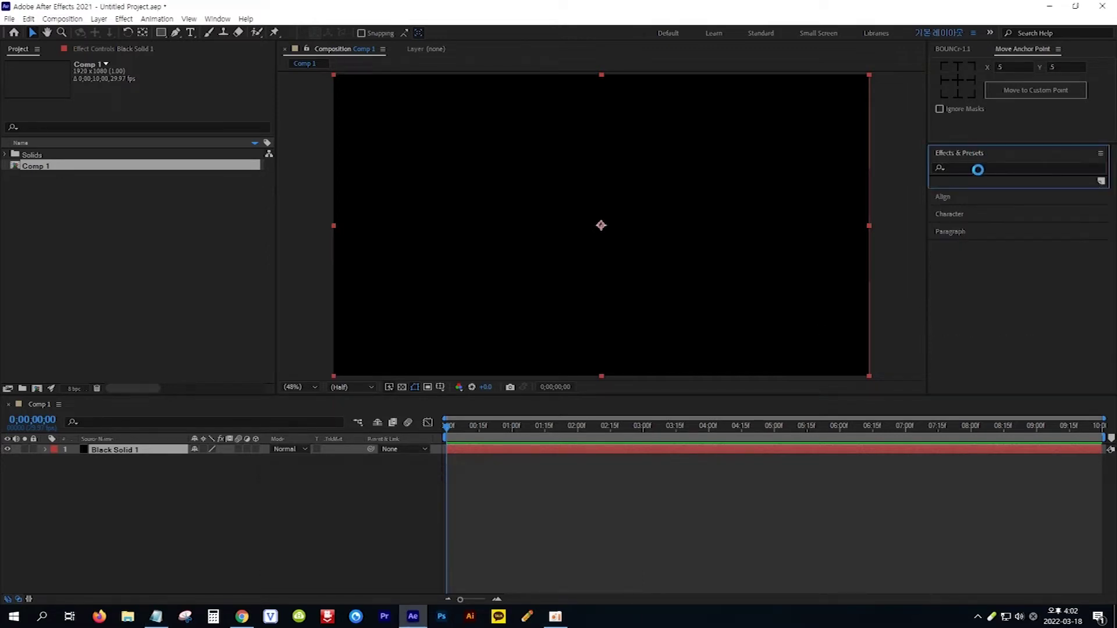
key(ctrl+v)
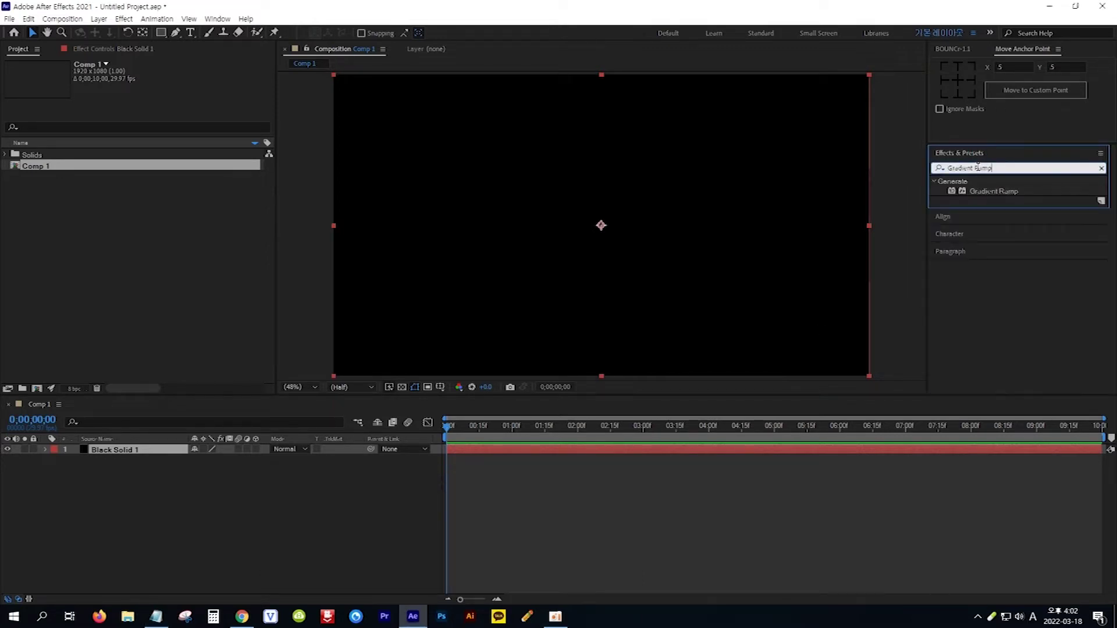
drag(994, 190, 163, 448)
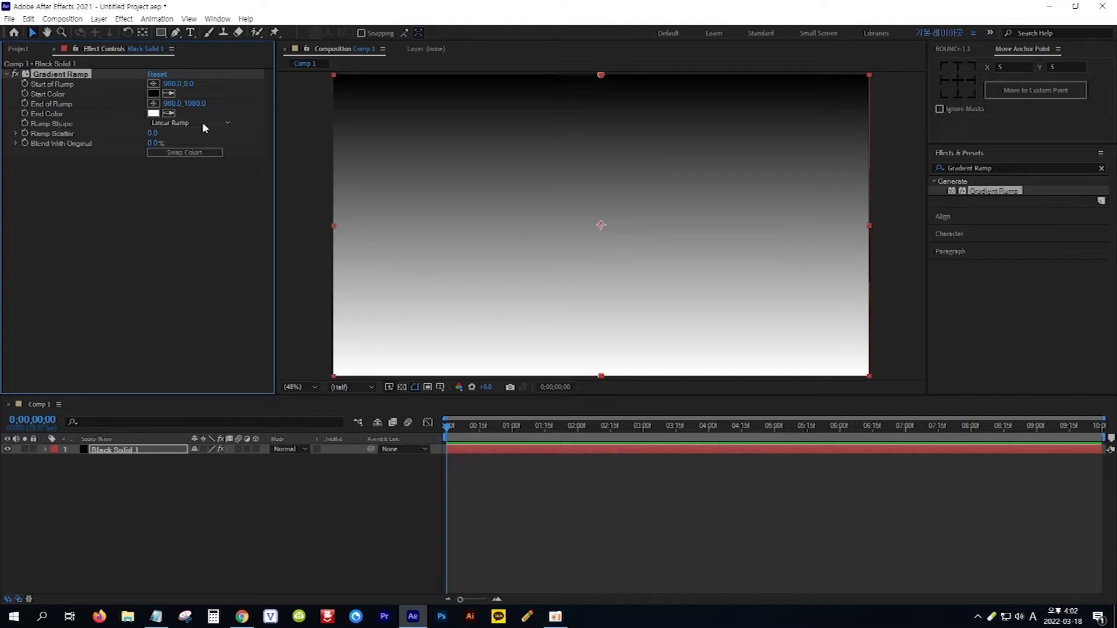
Make the gradient a Radial Ramp starting at the frame centre (960, 540) and ending just outside the left edge at about (-12, 540)
click(224, 122)
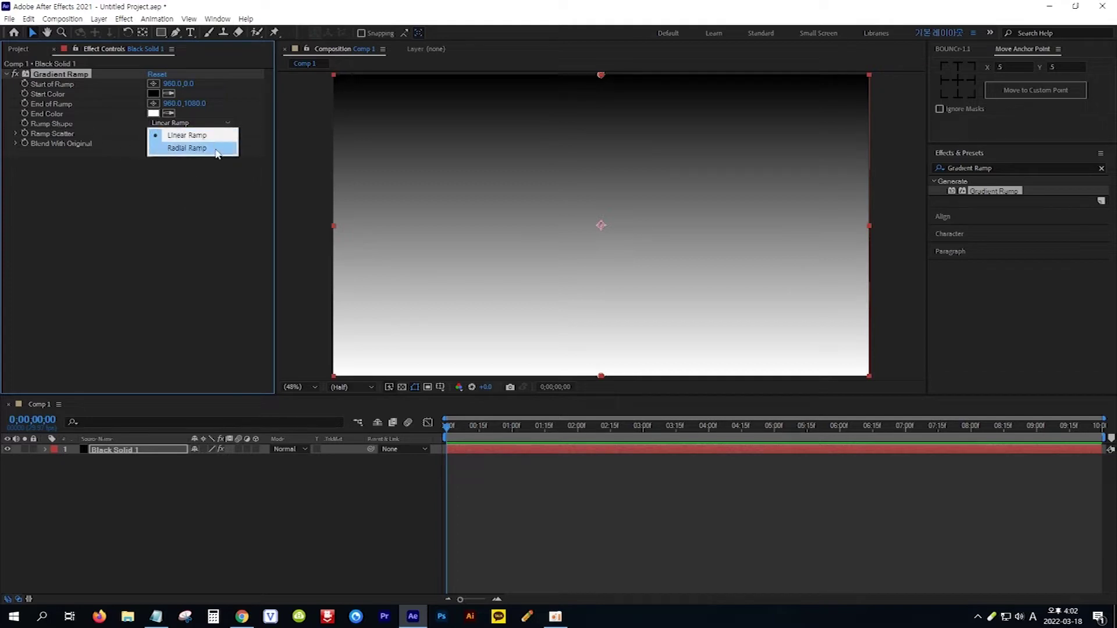
click(188, 148)
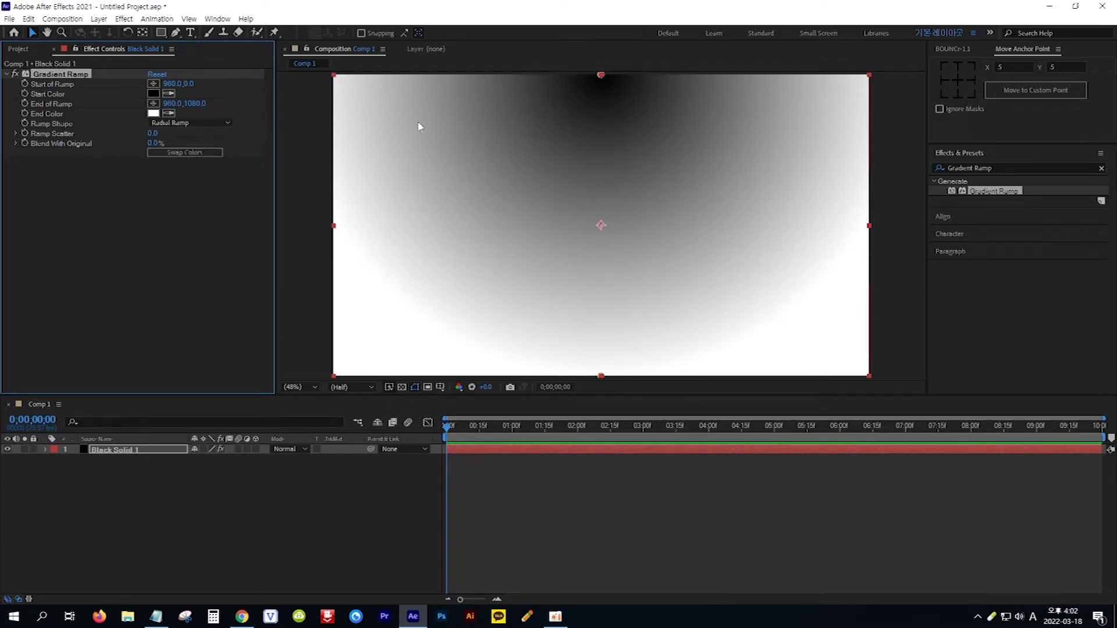
drag(602, 76, 600, 225)
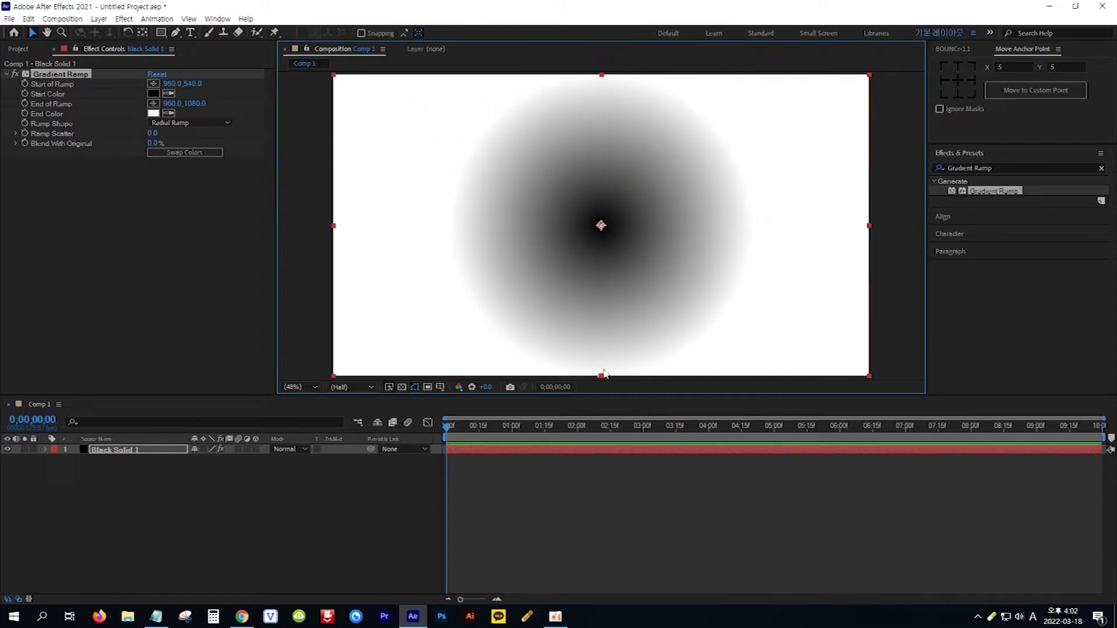
drag(601, 376, 331, 229)
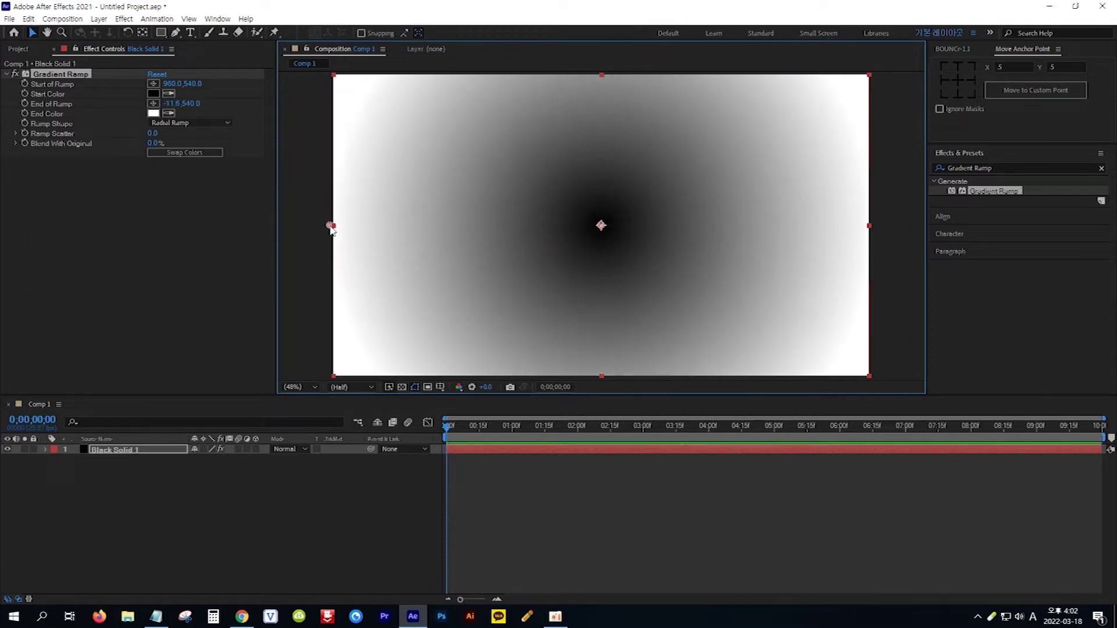
Set the Gradient Ramp's start color to dark grey 363636 and its end color to black 000000
click(153, 94)
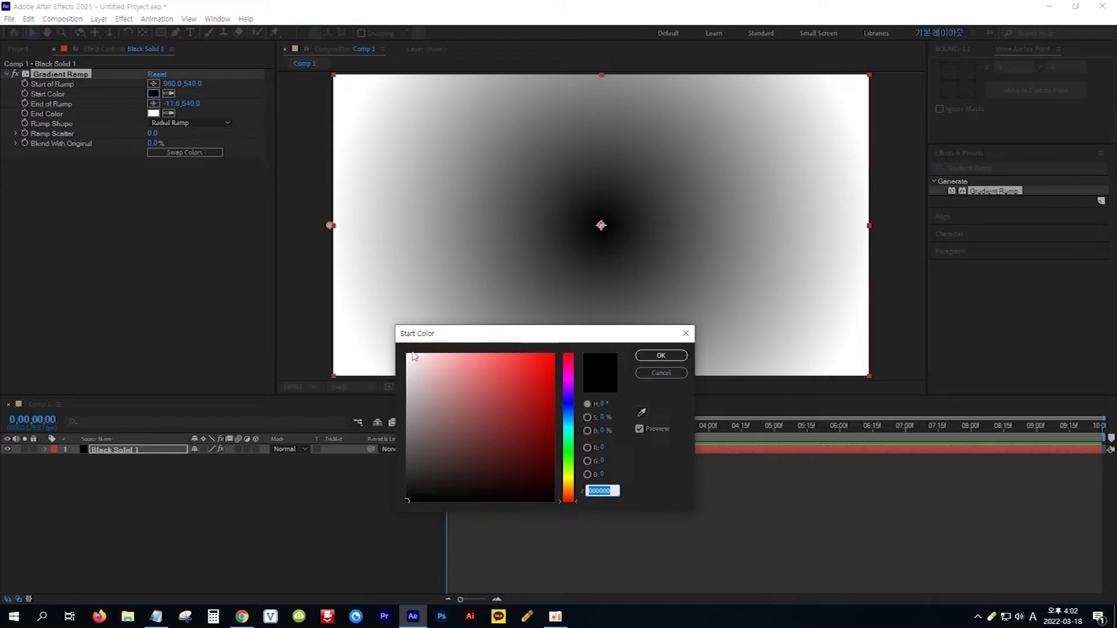
drag(419, 460, 393, 472)
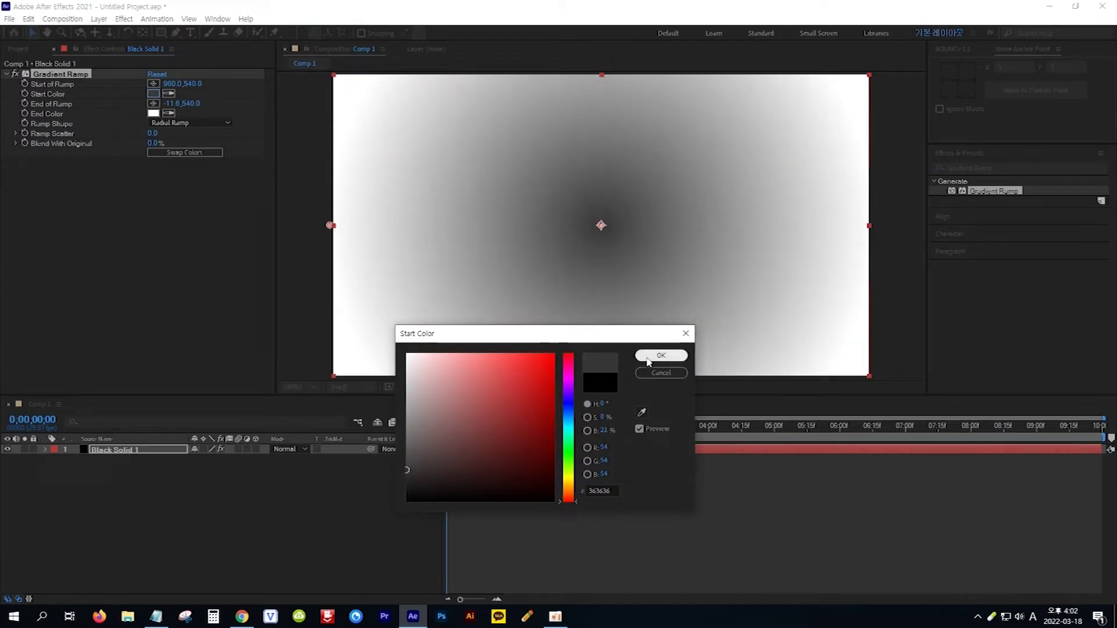
click(649, 357)
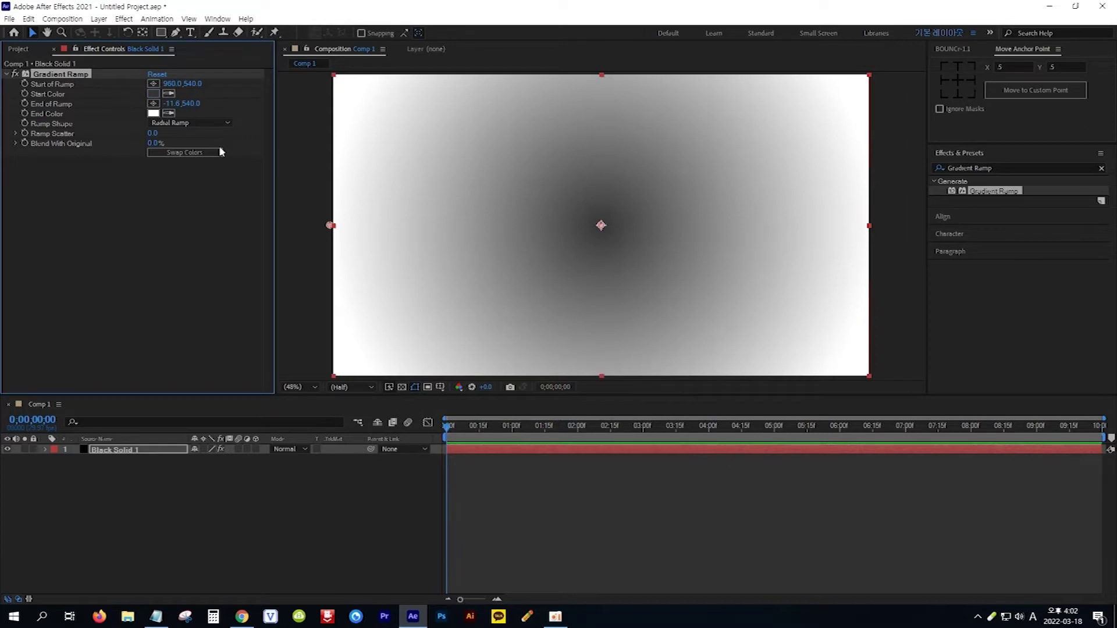
click(153, 113)
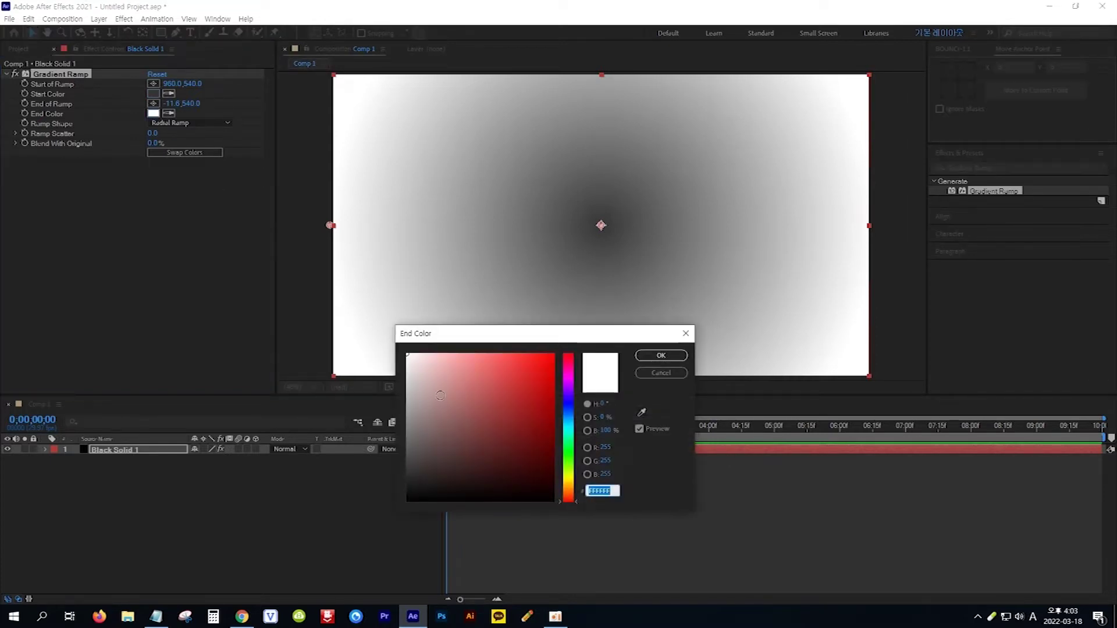
drag(419, 481, 399, 500)
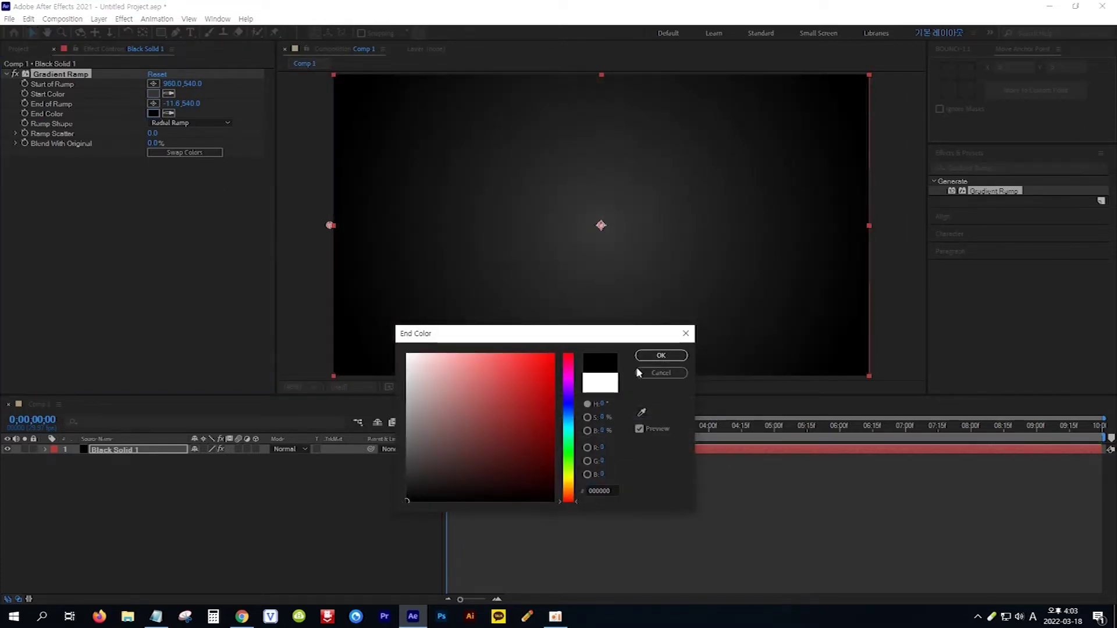
click(661, 355)
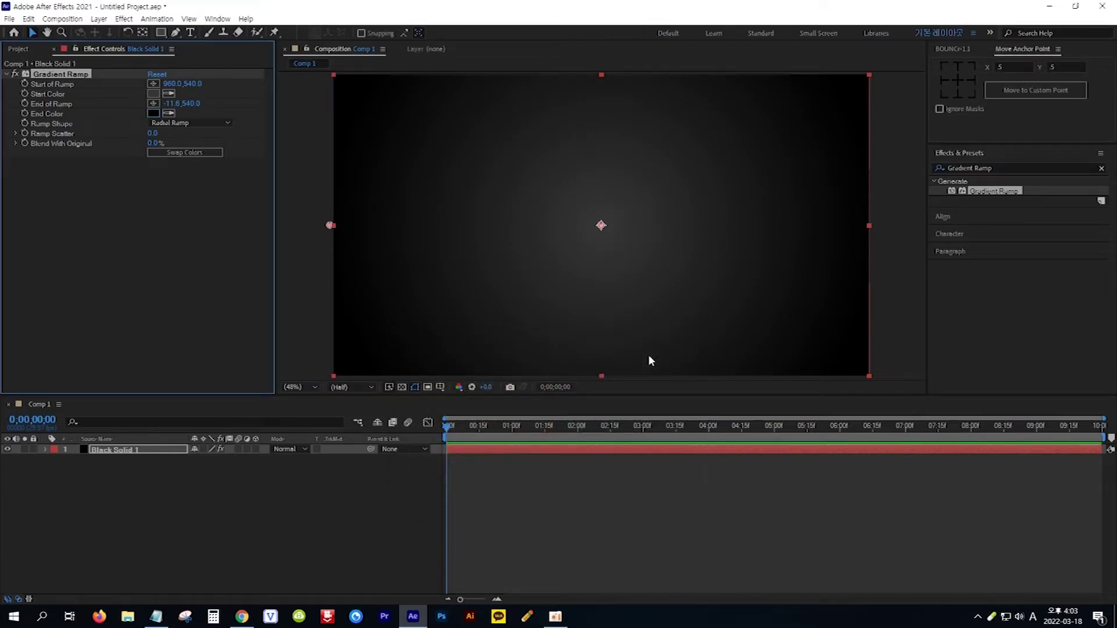
Add a white text layer reading HONGART near the middle of the composition
click(191, 33)
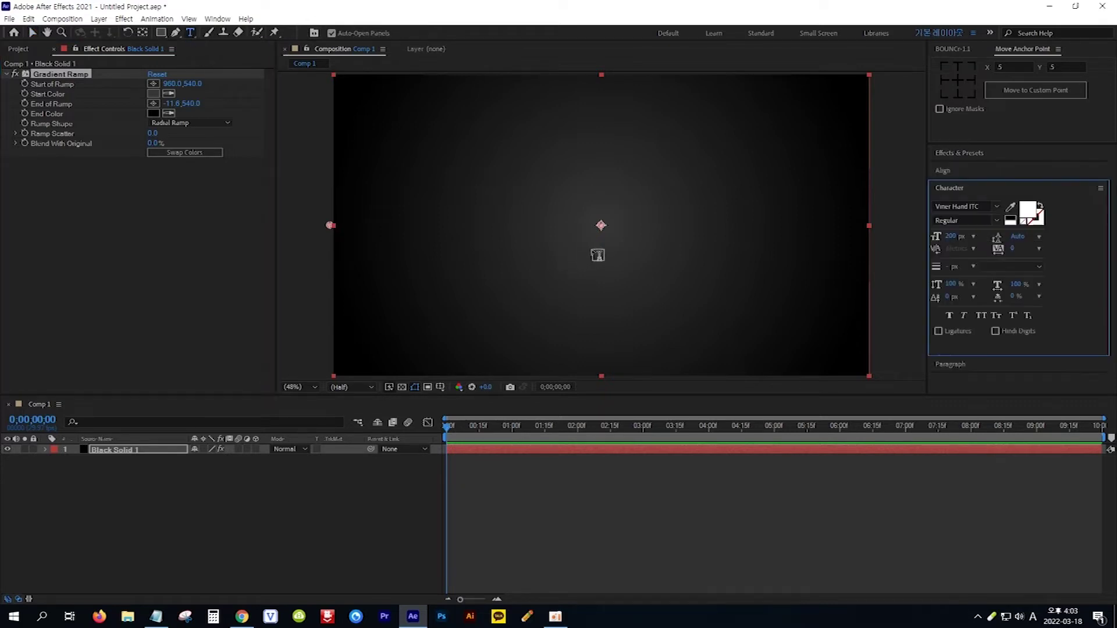
click(596, 250)
text(HONGART)
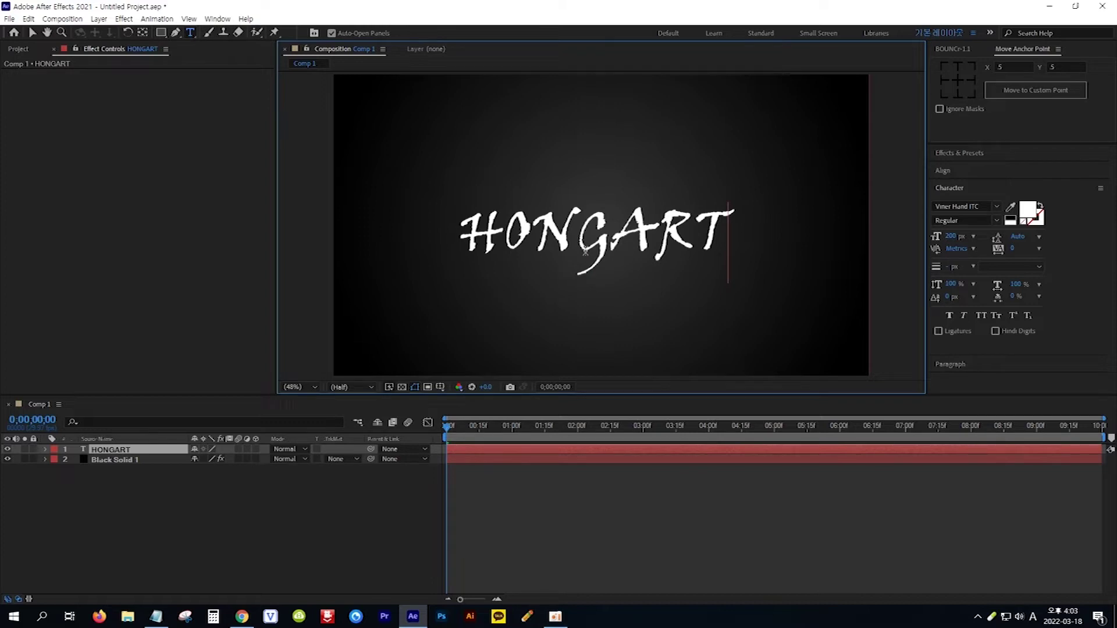
click(33, 34)
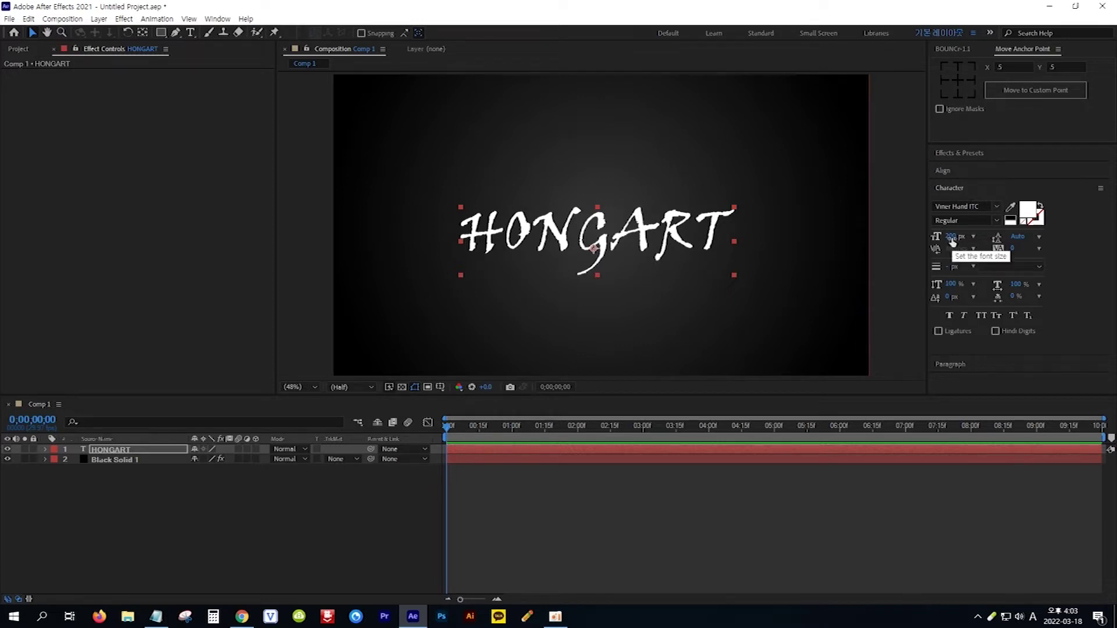
Center the HONGART text layer horizontally and vertically in the composition
click(962, 172)
click(958, 200)
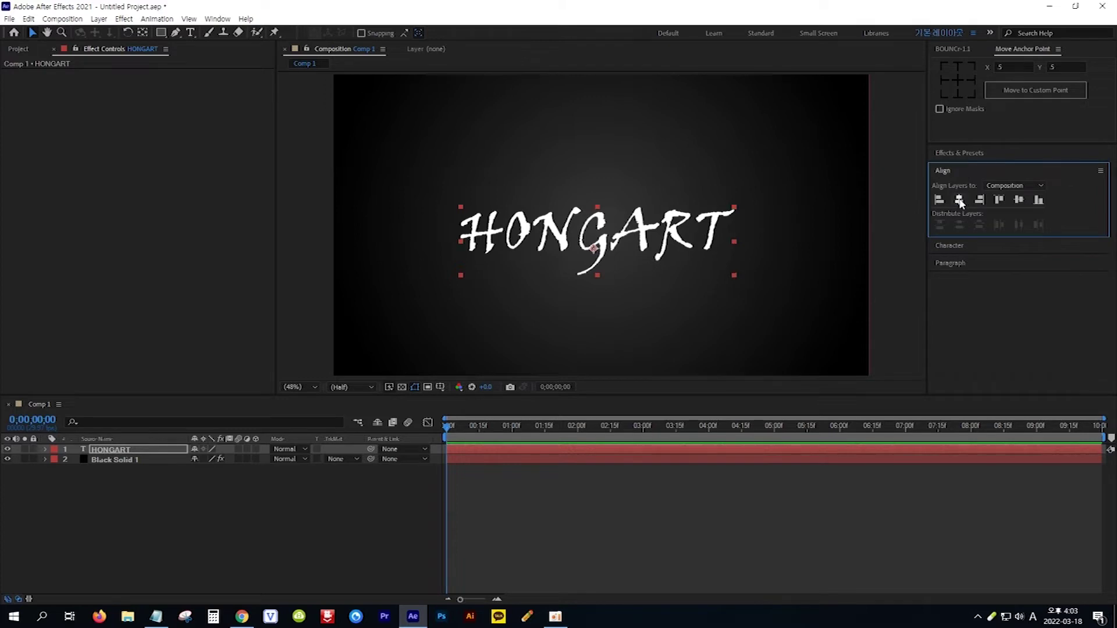
key(Caps_Lock)
click(1019, 199)
key(Caps_Lock)
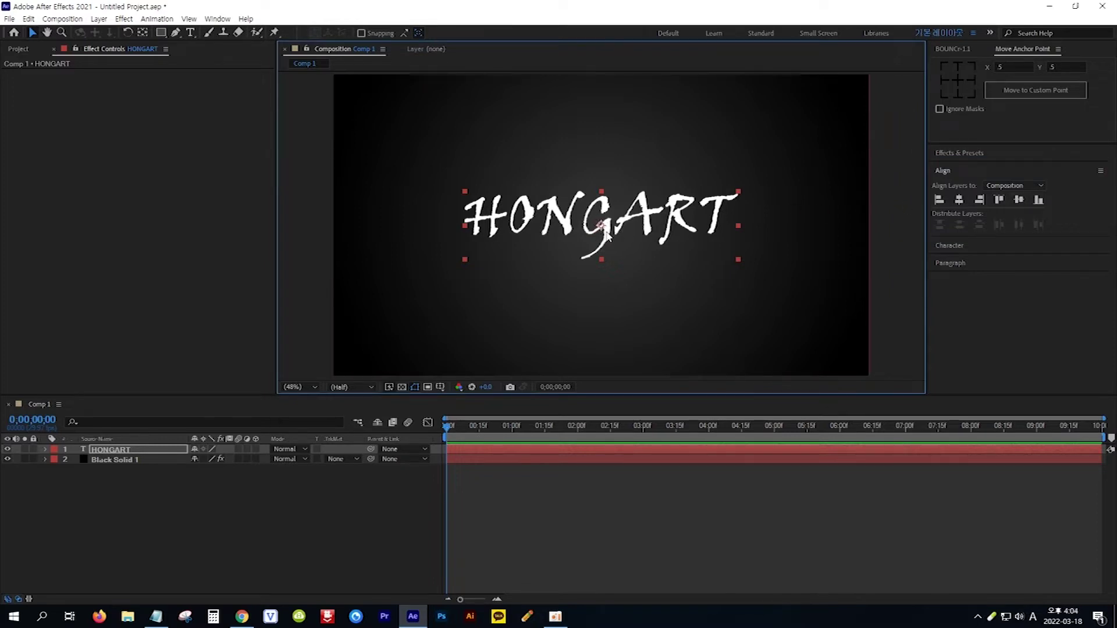
Pre-compose the HONGART text layer as HONGART Comp 1, moving all attributes into the new composition
right_click(152, 448)
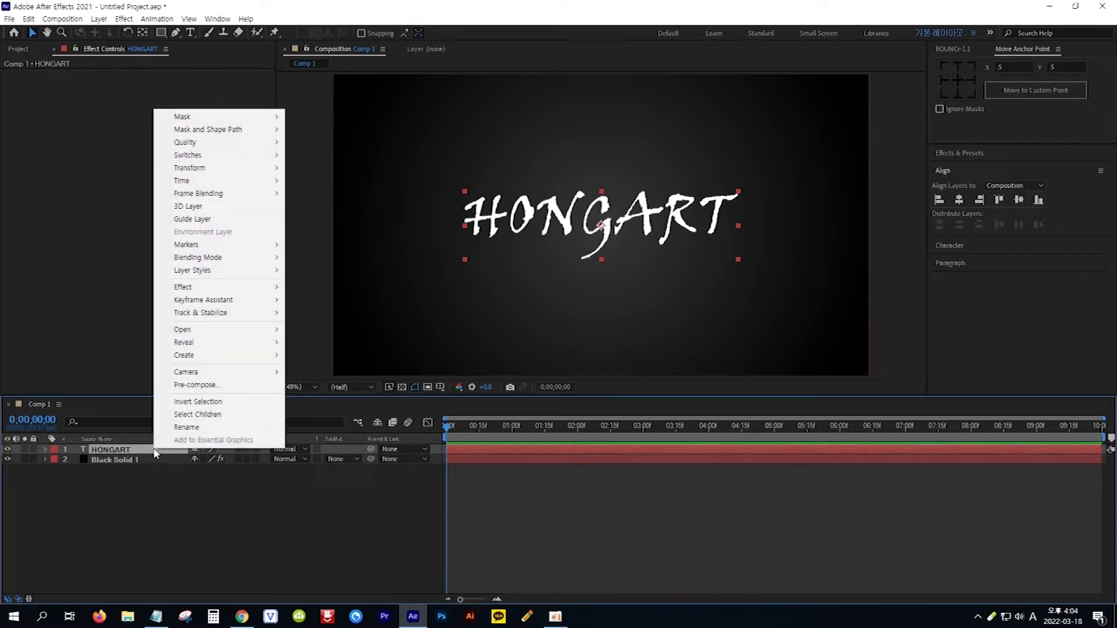
click(212, 387)
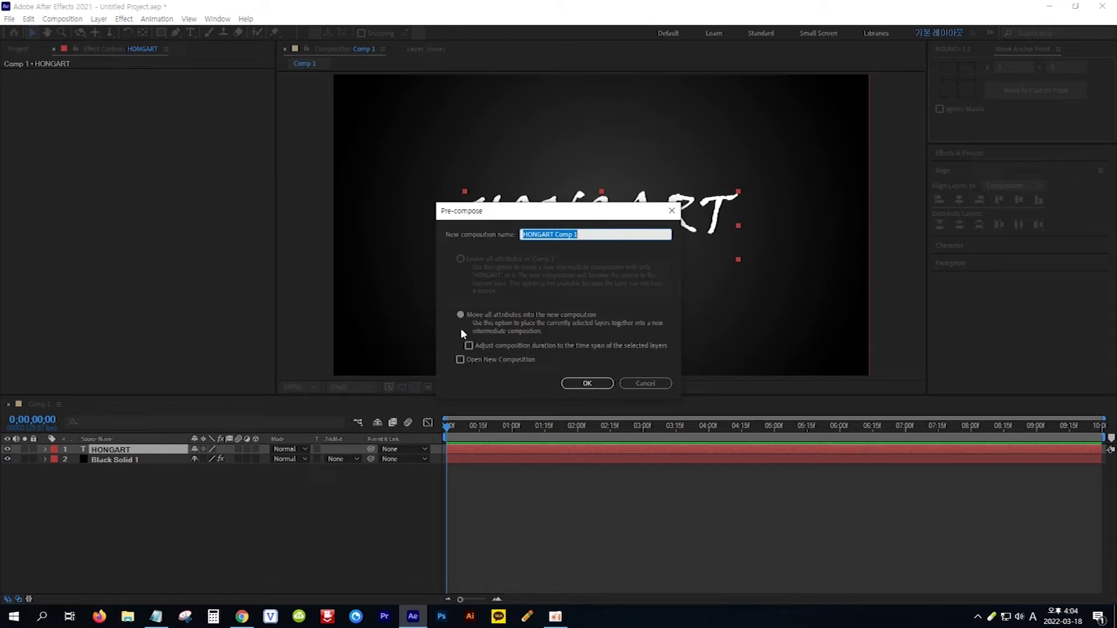
click(576, 381)
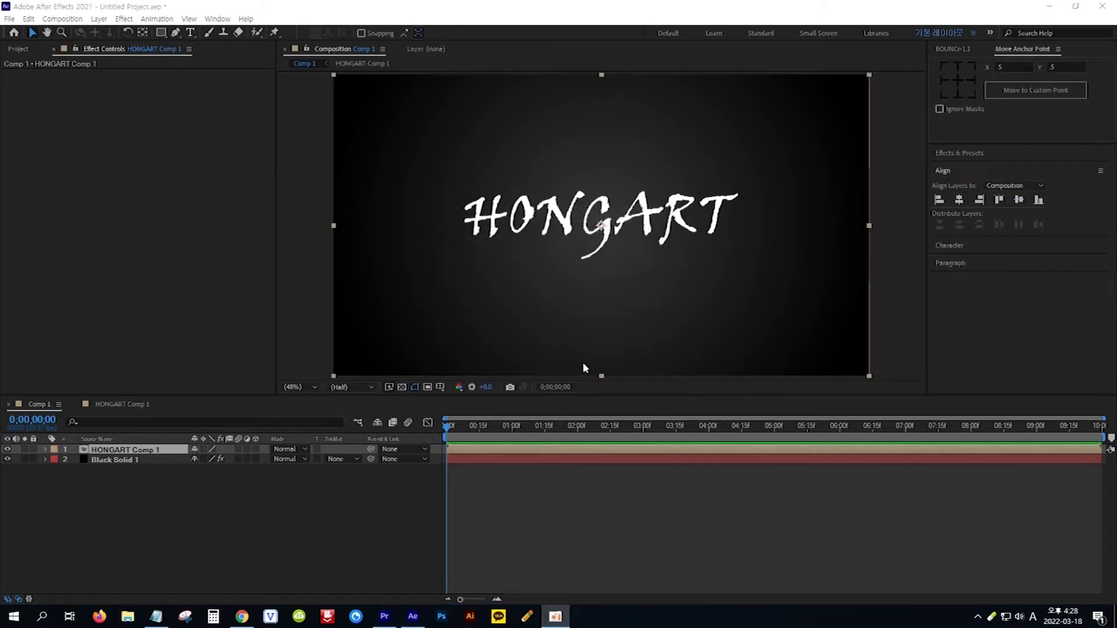
Add a second instance of HONGART Comp 1 to the timeline, between the existing one and the black solid
click(17, 49)
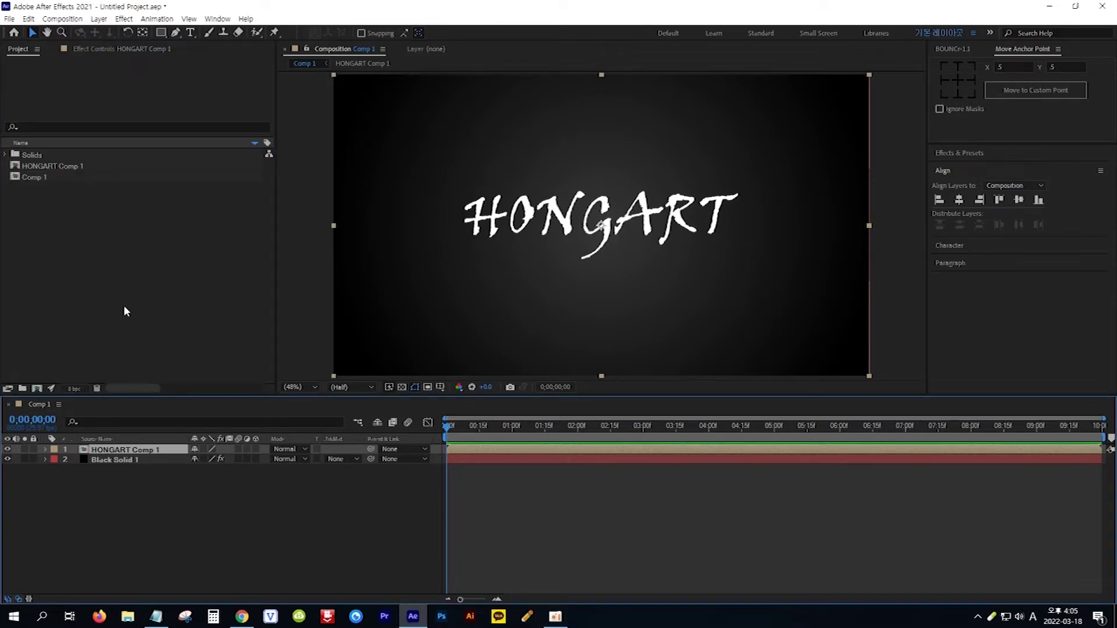
click(74, 168)
drag(73, 169, 128, 459)
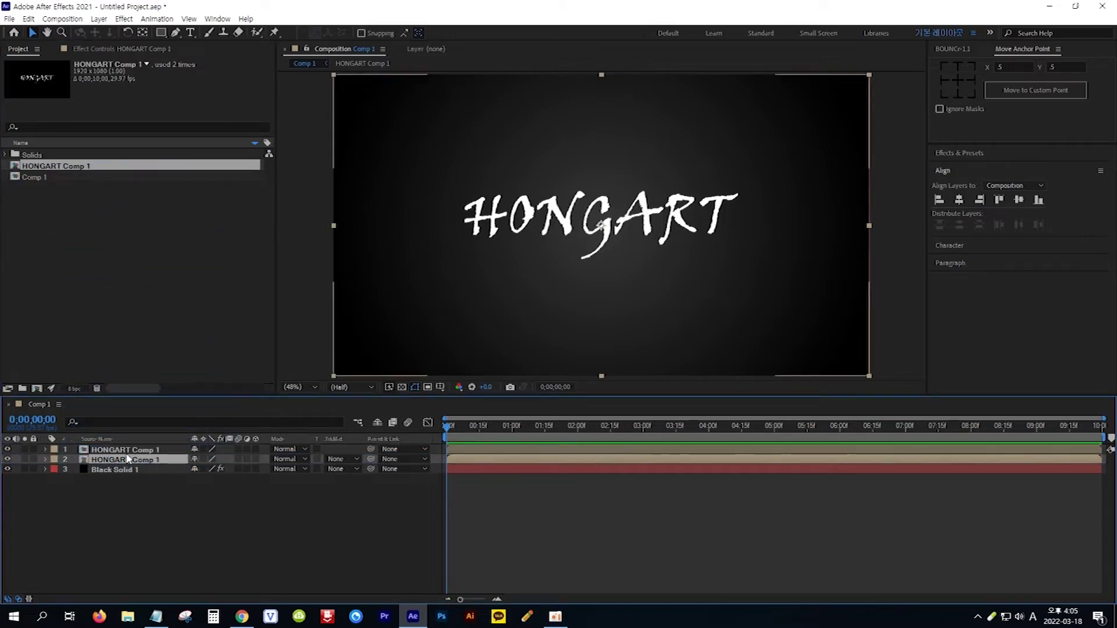
Apply CC Particle Systems II to the top HONGART Comp 1 layer and preview the first 15 frames, returning to the start
click(120, 452)
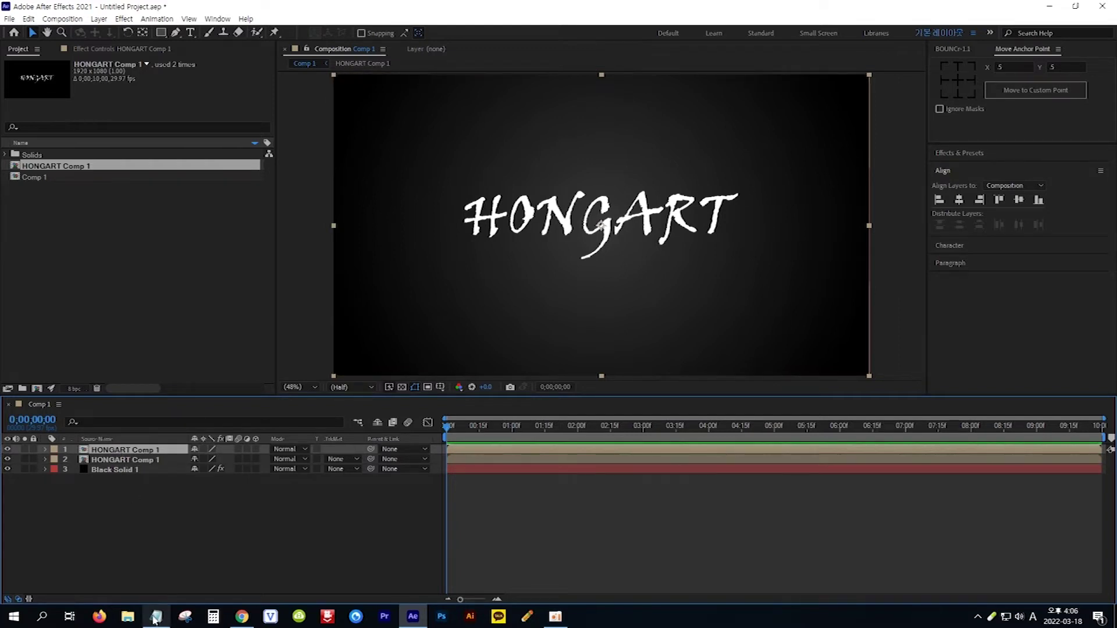
click(156, 616)
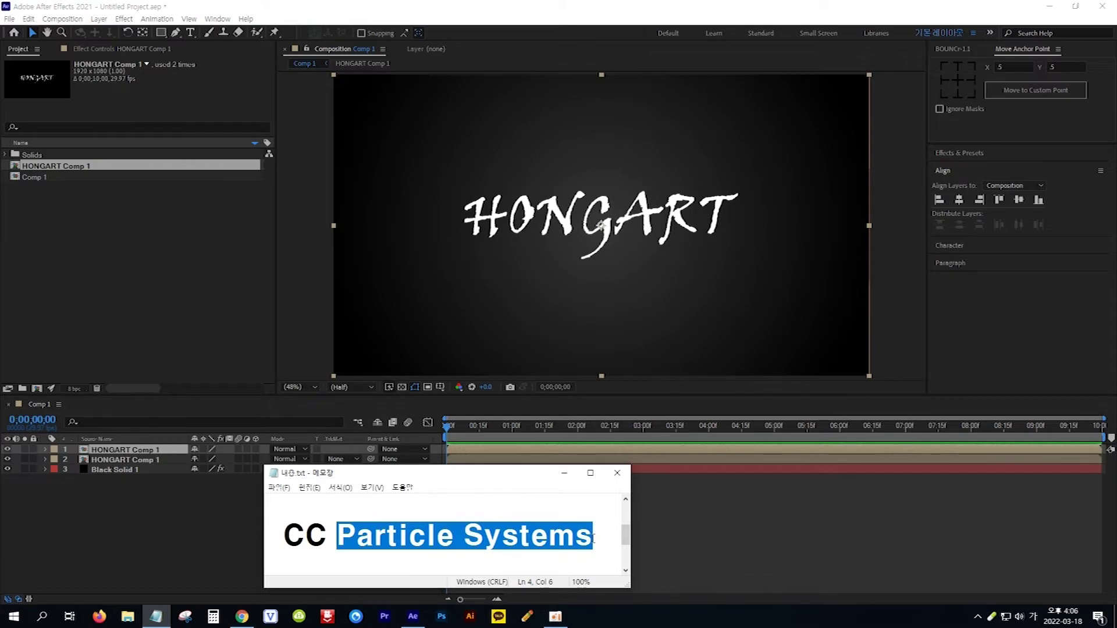
click(957, 153)
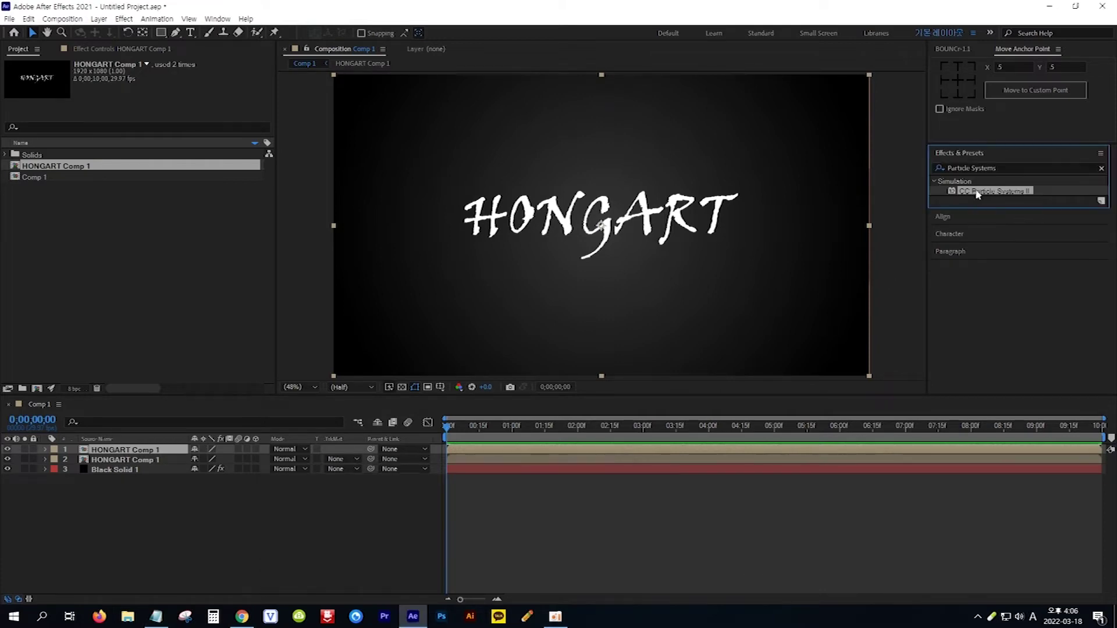
drag(997, 194, 156, 450)
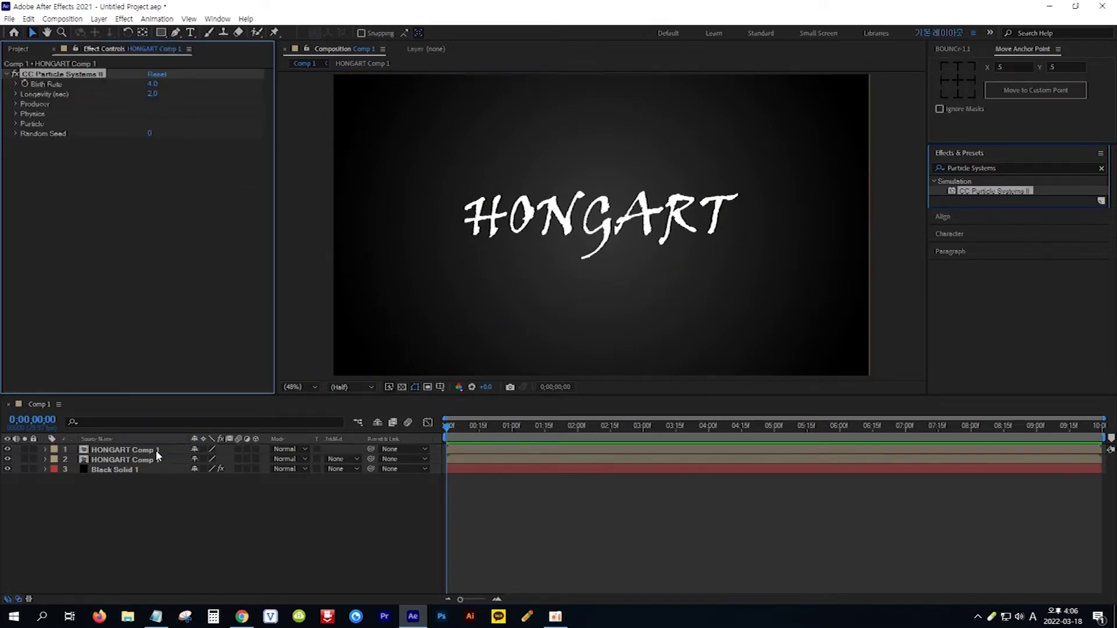
drag(453, 428, 482, 430)
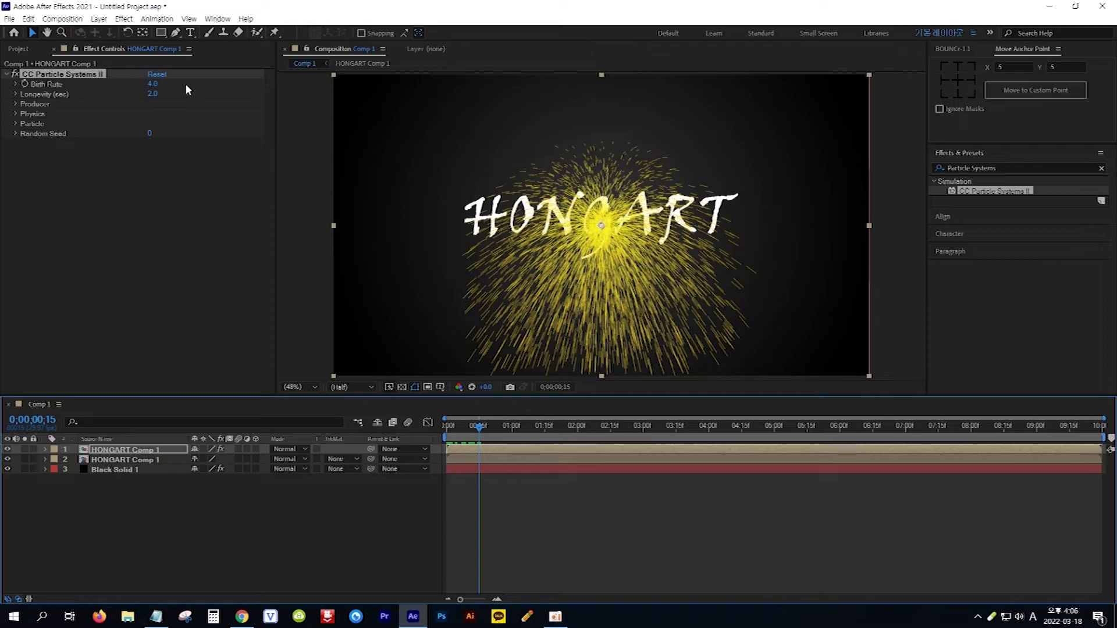
key(Home)
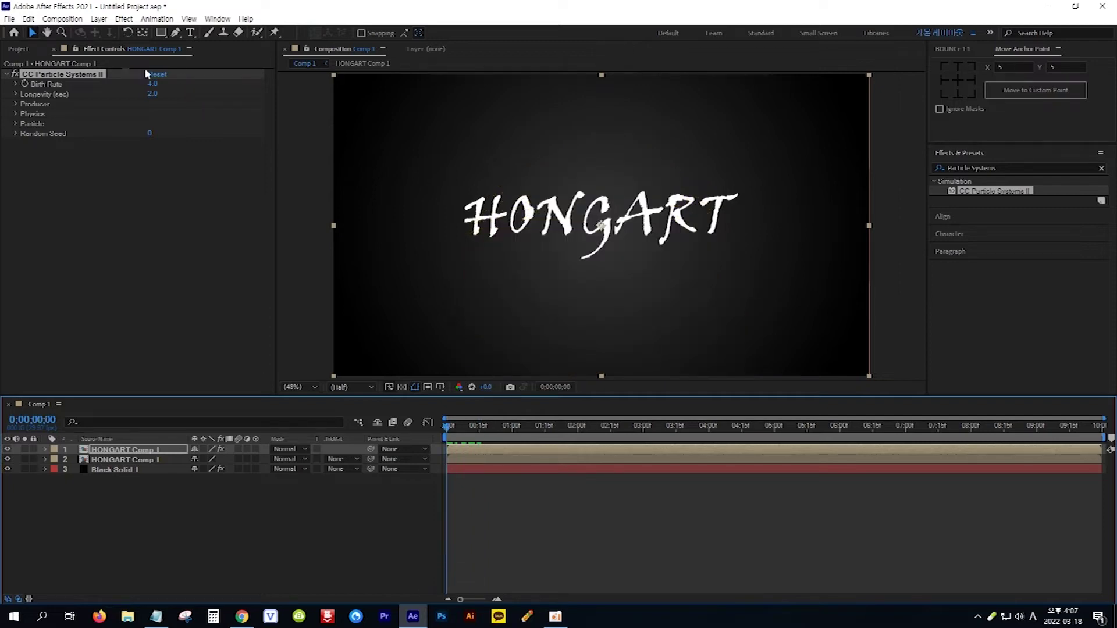
Set the Producer Position's X value to 0 and keyframe the Position at the first frame
click(16, 104)
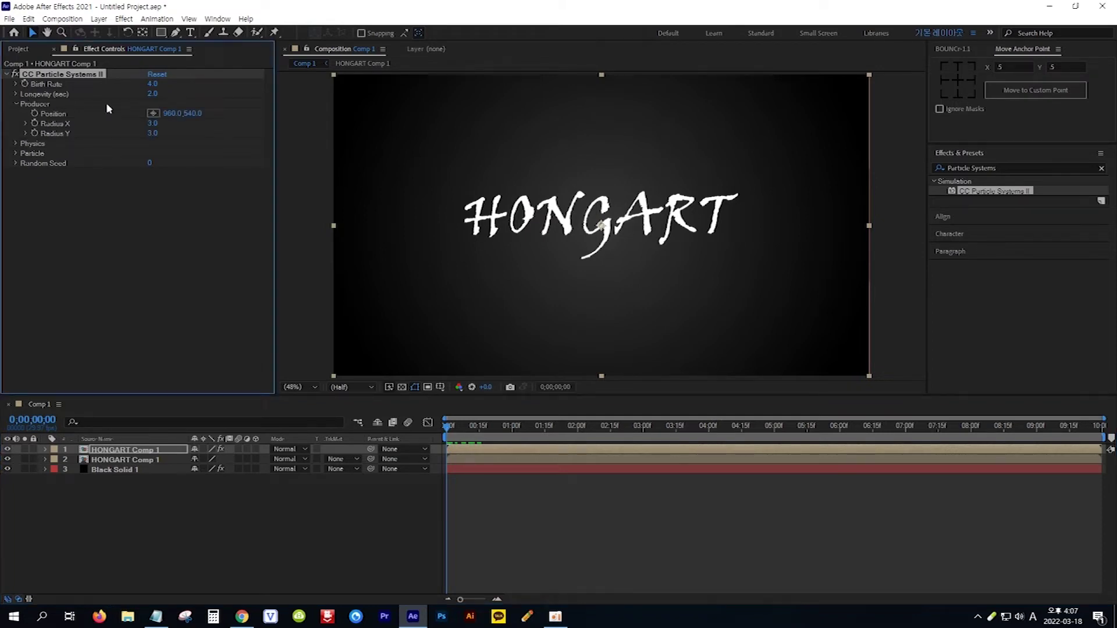
click(171, 112)
text(0)
key(Return)
Keyframe the Producer Position's X value at 1920 at 5 seconds and scrub back to about 2;03 to check the particle movement
click(32, 419)
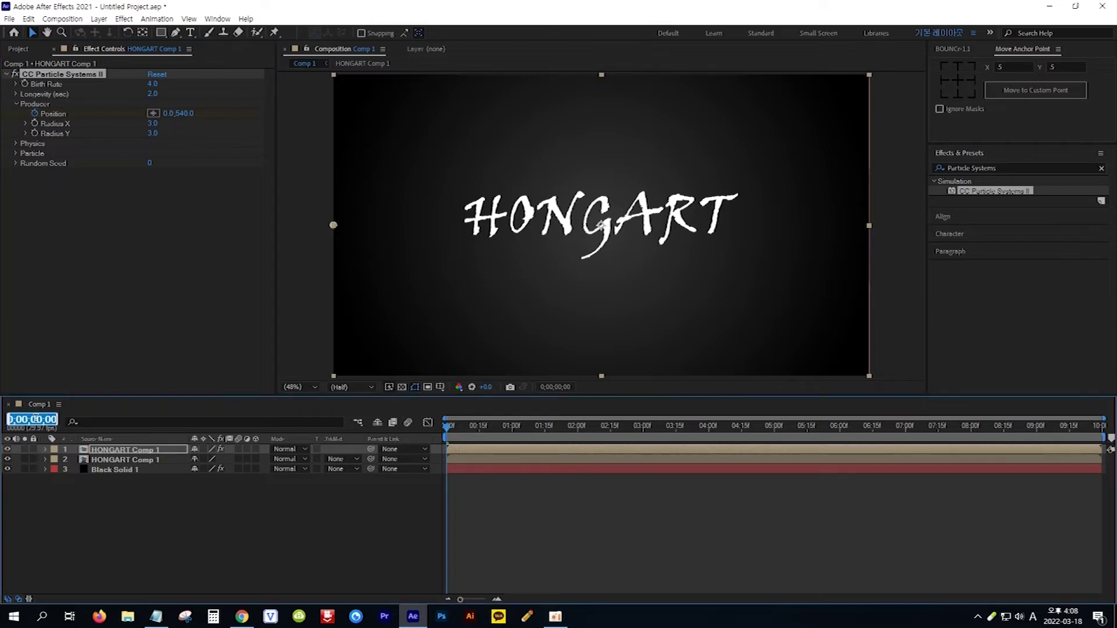
text(500)
key(Return)
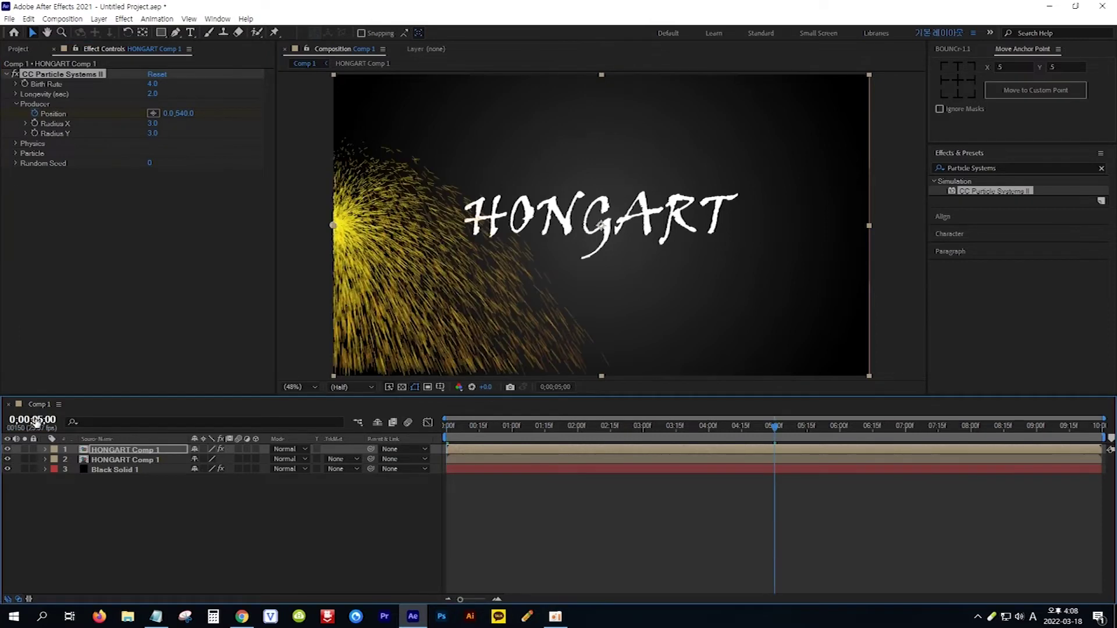
click(169, 112)
text(1)
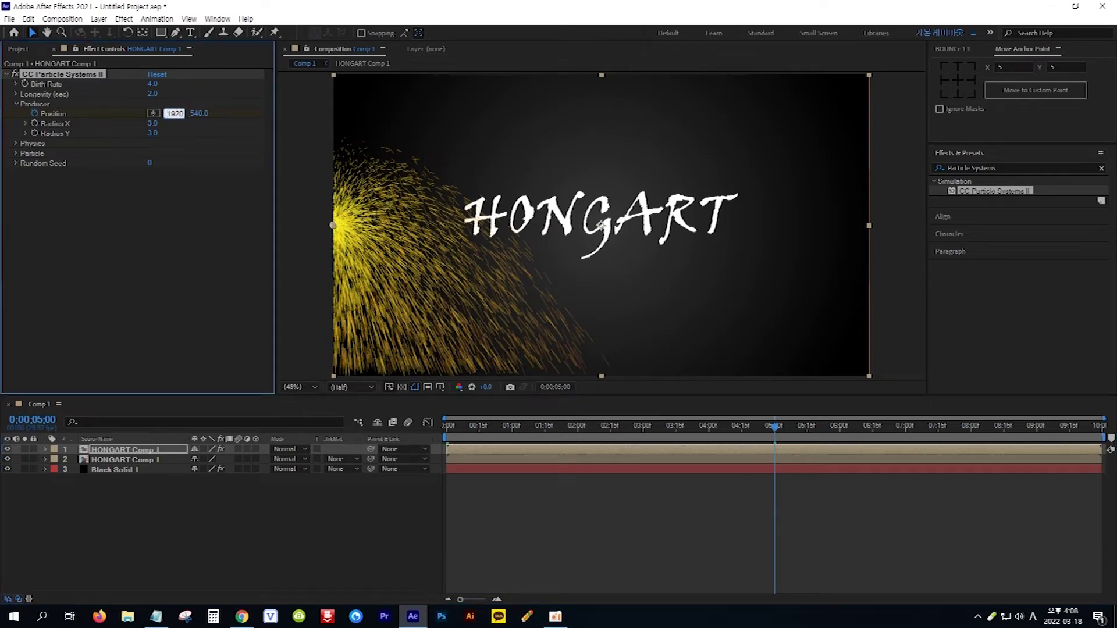
text(920)
key(Return)
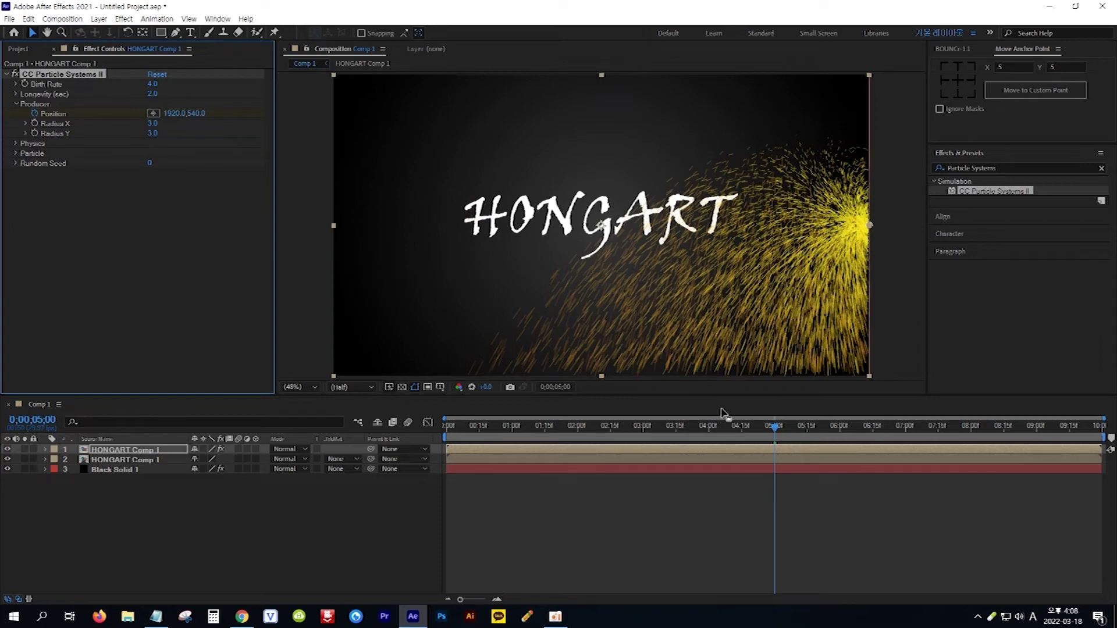
drag(775, 429, 584, 433)
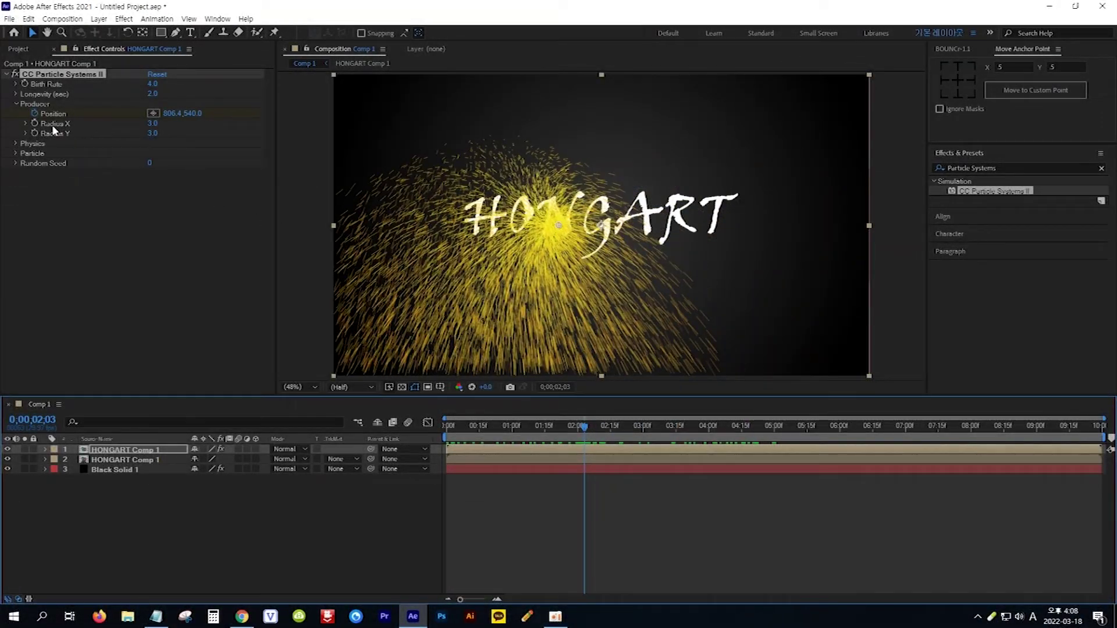
Set the producer's Radius X to 10 and Radius Y to 30
click(152, 124)
text(10)
key(Return)
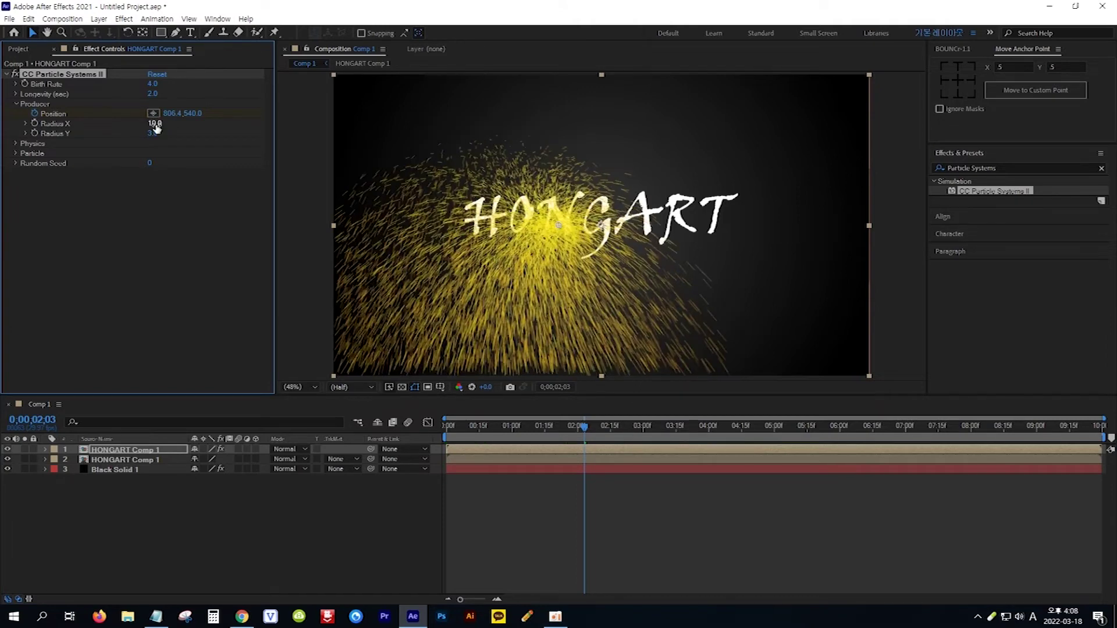
click(153, 134)
text(30)
key(Return)
Change the Particle Type to TriPolygon, raise the Birth Rate to 45 and enable Source Alpha Inheritance
click(17, 156)
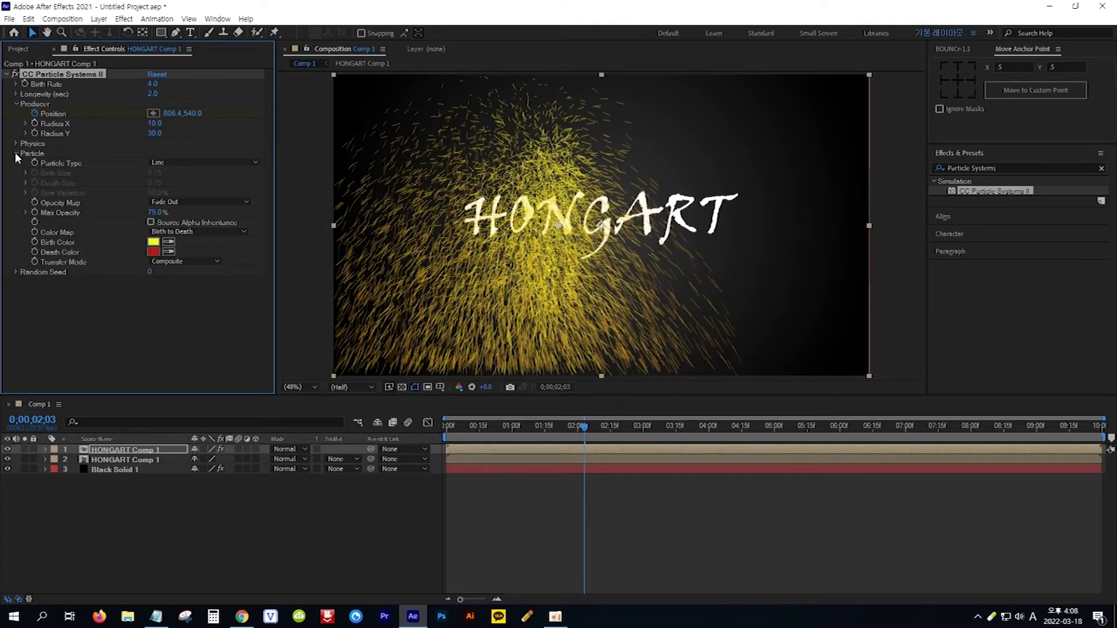
click(256, 165)
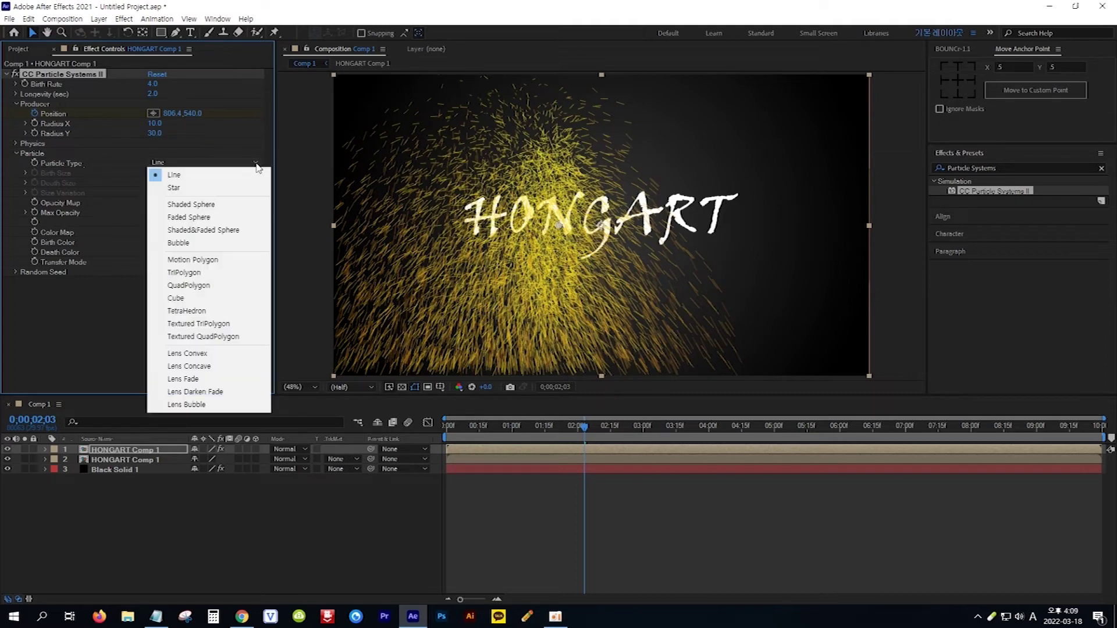
click(222, 272)
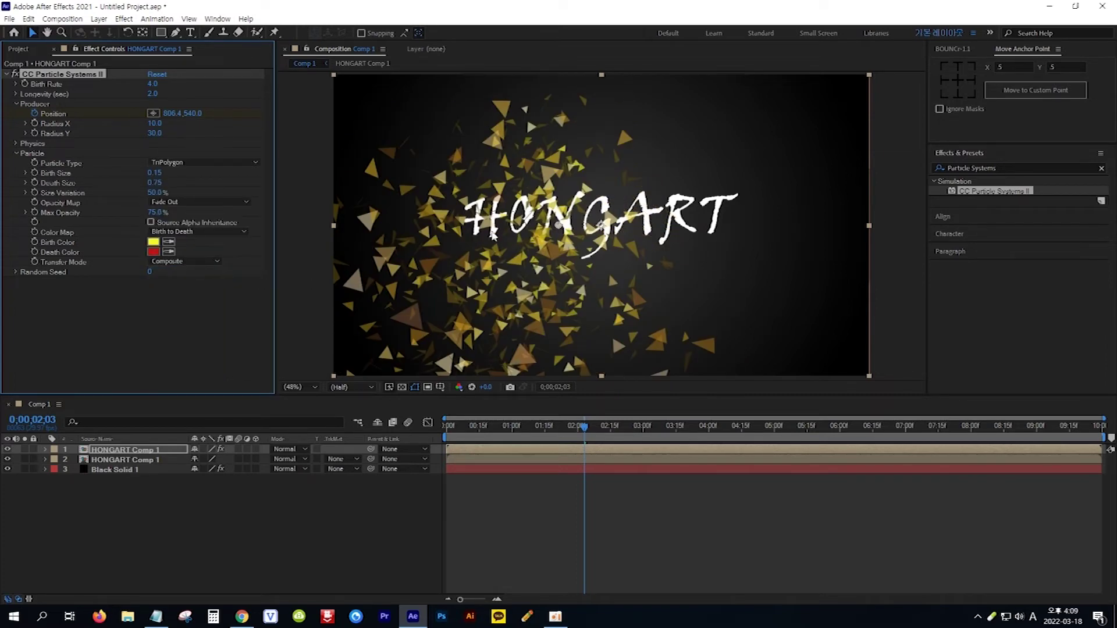
click(152, 83)
text(45)
key(Return)
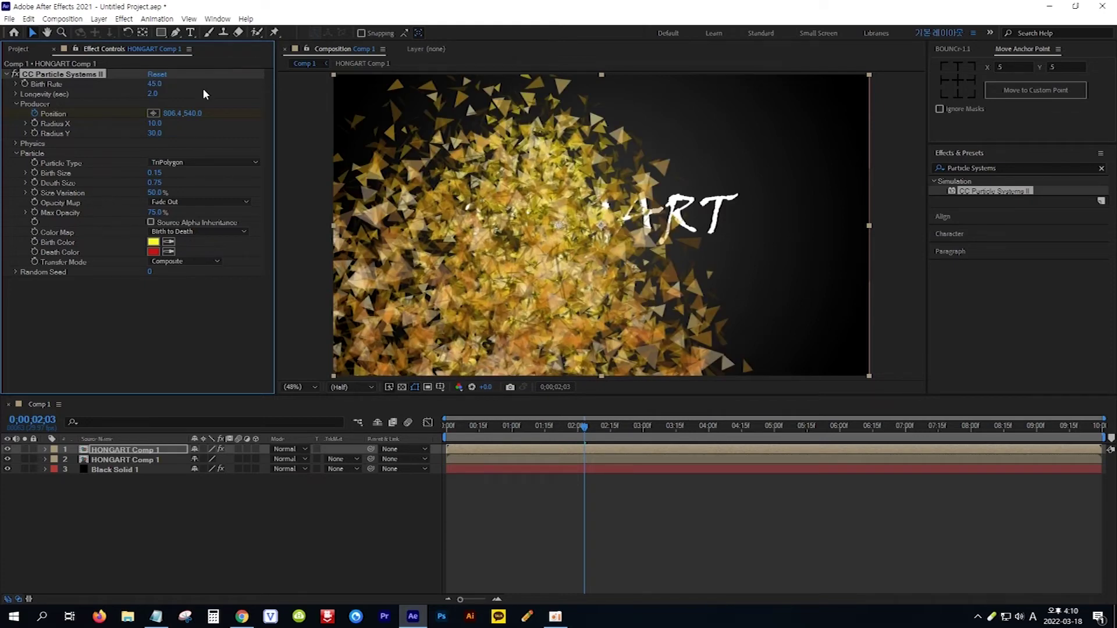
click(150, 222)
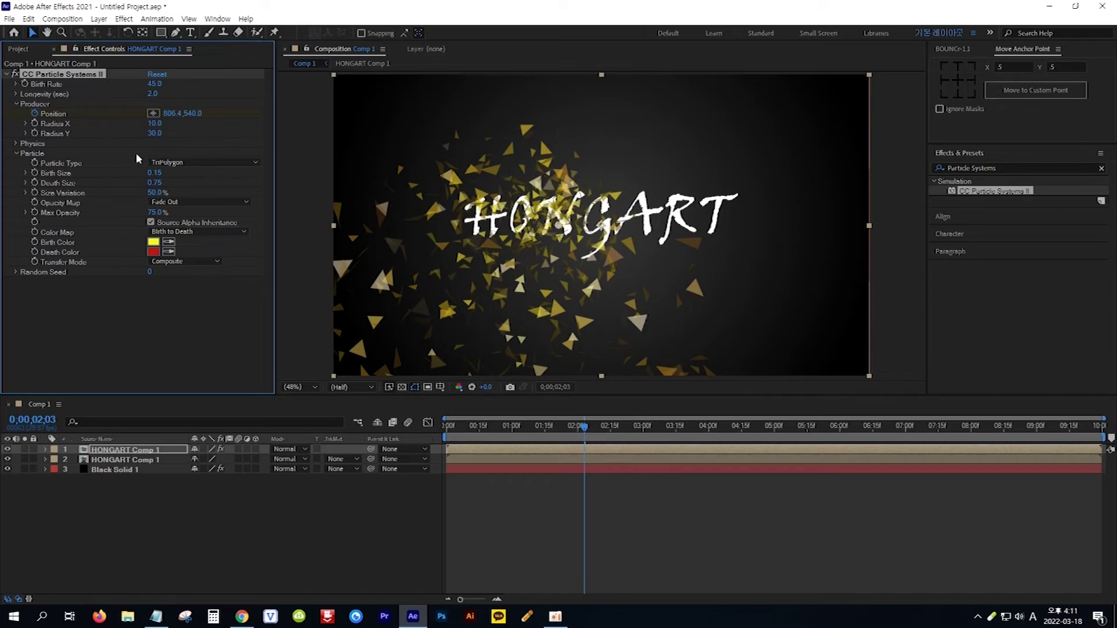
Change the particle Physics Animation to Fire and scrub to about 2;10 to check it
click(17, 145)
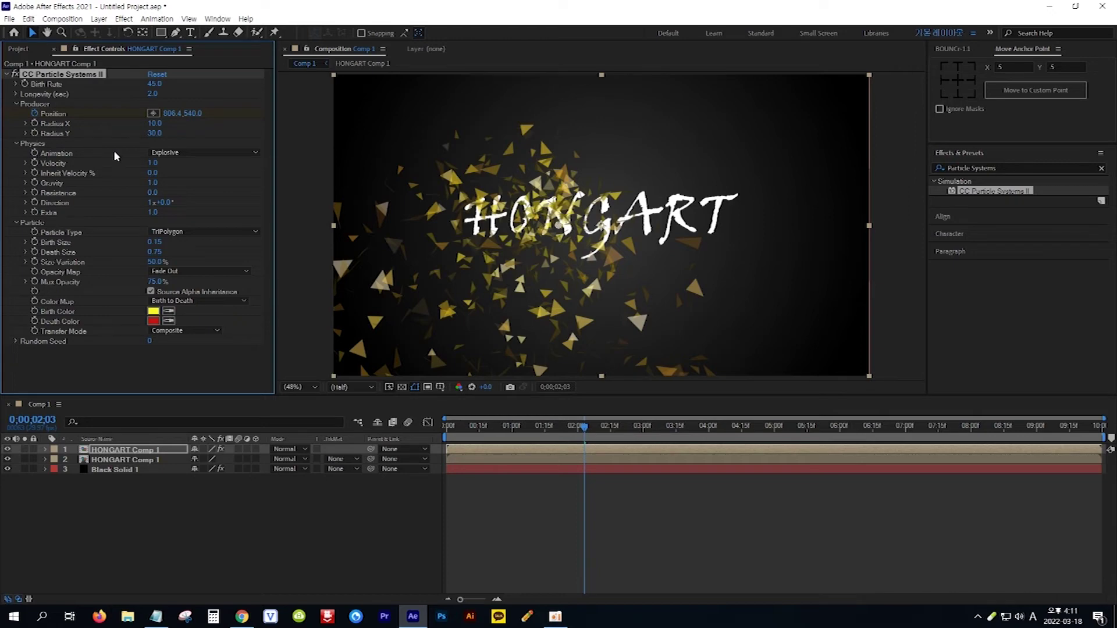
click(258, 153)
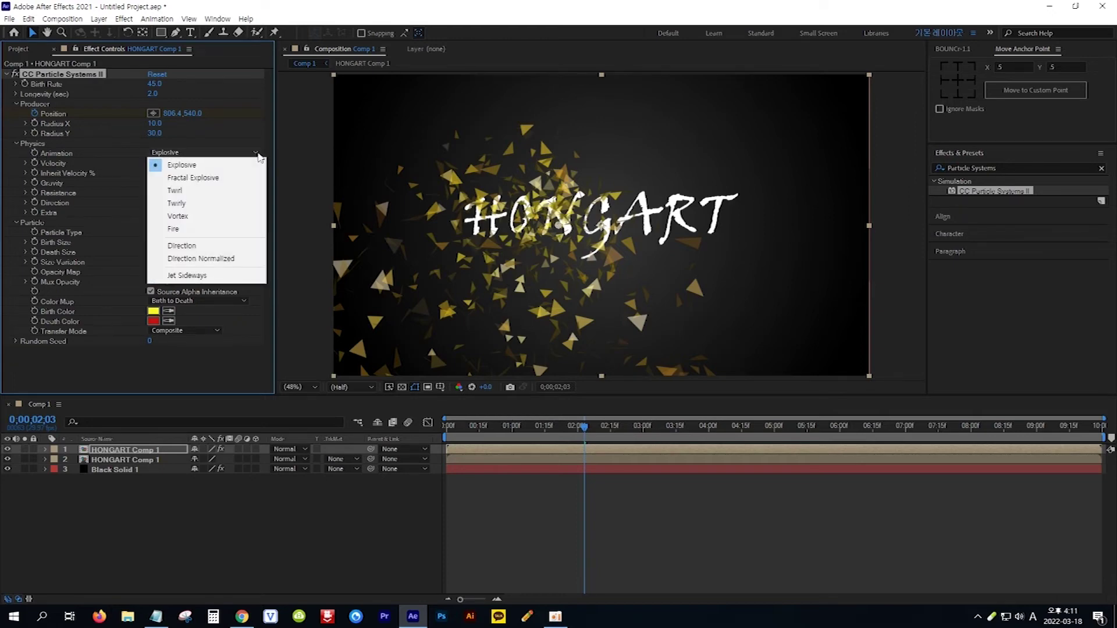
click(217, 229)
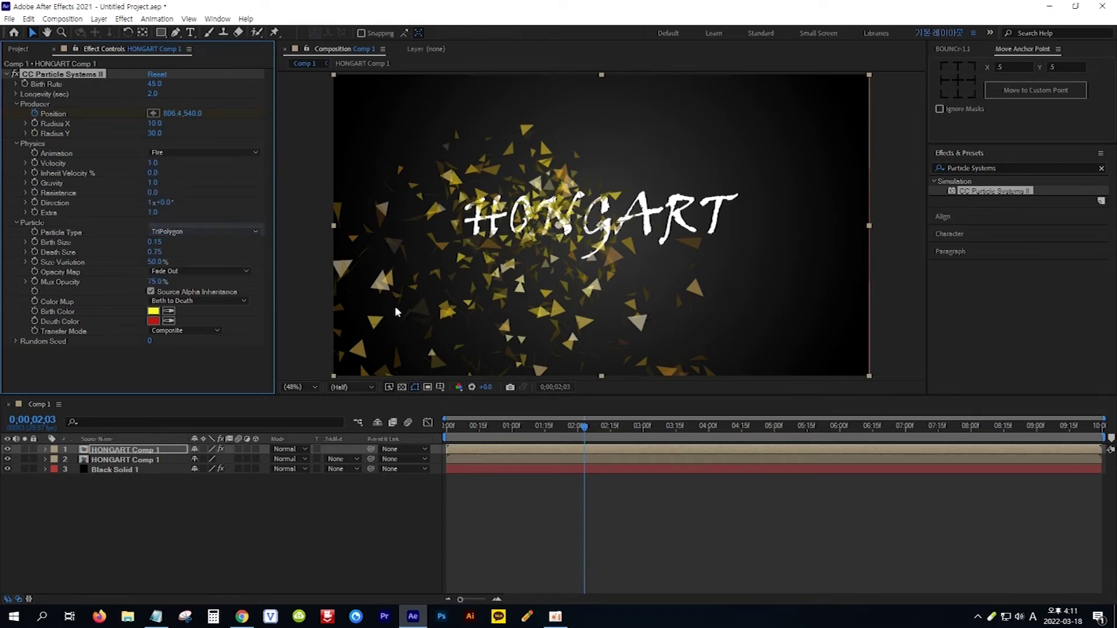
click(586, 430)
mouse_move(586, 430)
mouse_down()
mouse_move(661, 429)
mouse_move(599, 438)
mouse_up()
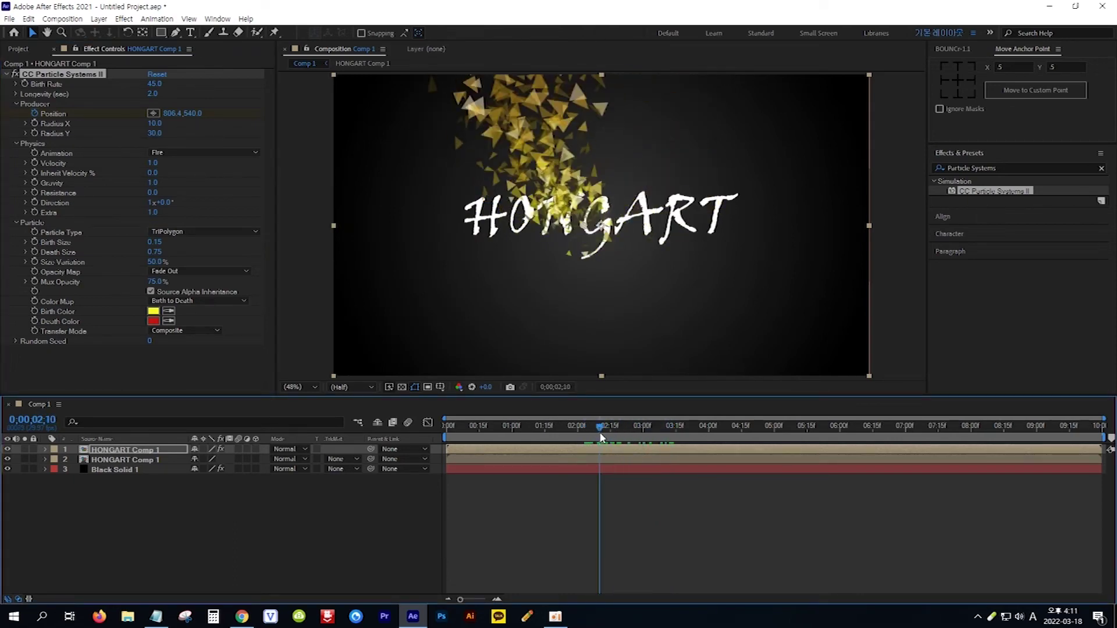
Set the particle Longevity to 1 second and the Physics Velocity to 0
click(155, 93)
text(1)
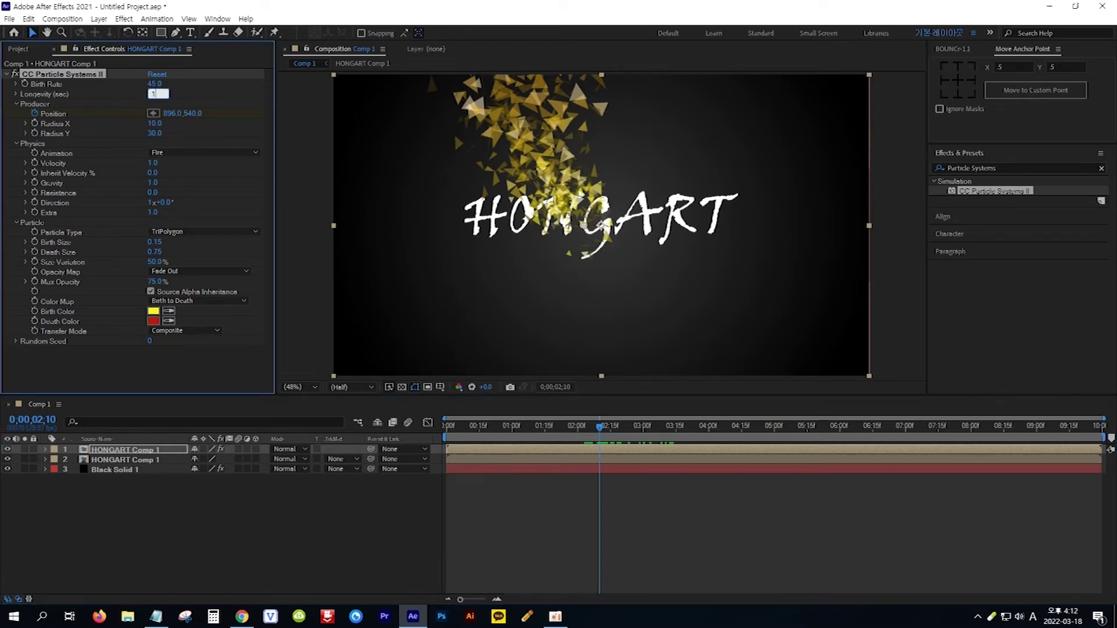
key(Return)
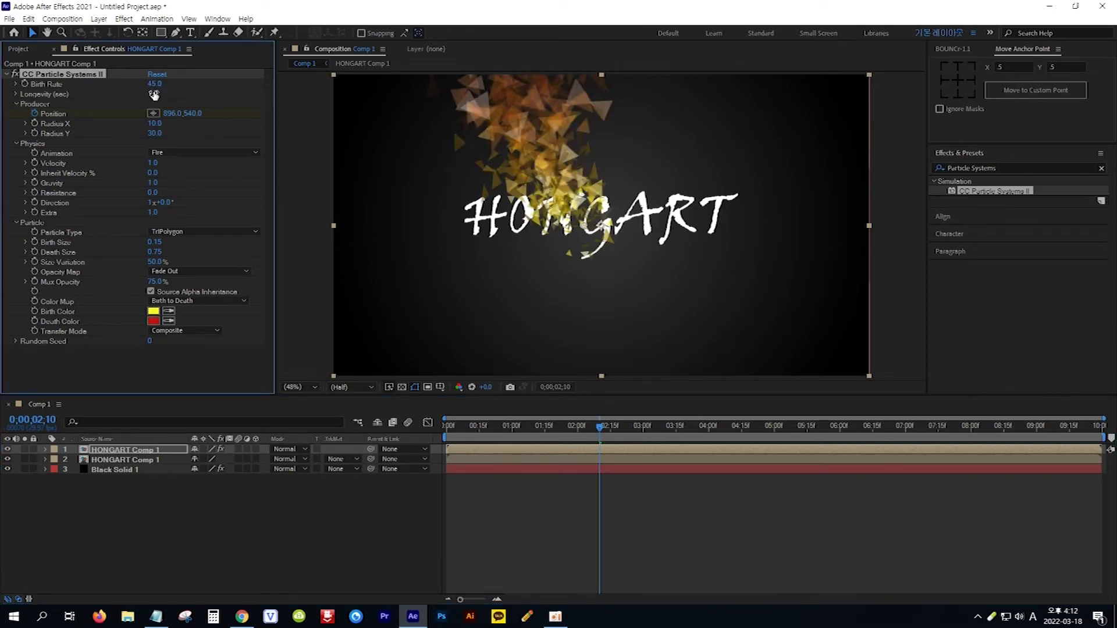
click(152, 163)
text(0)
key(Return)
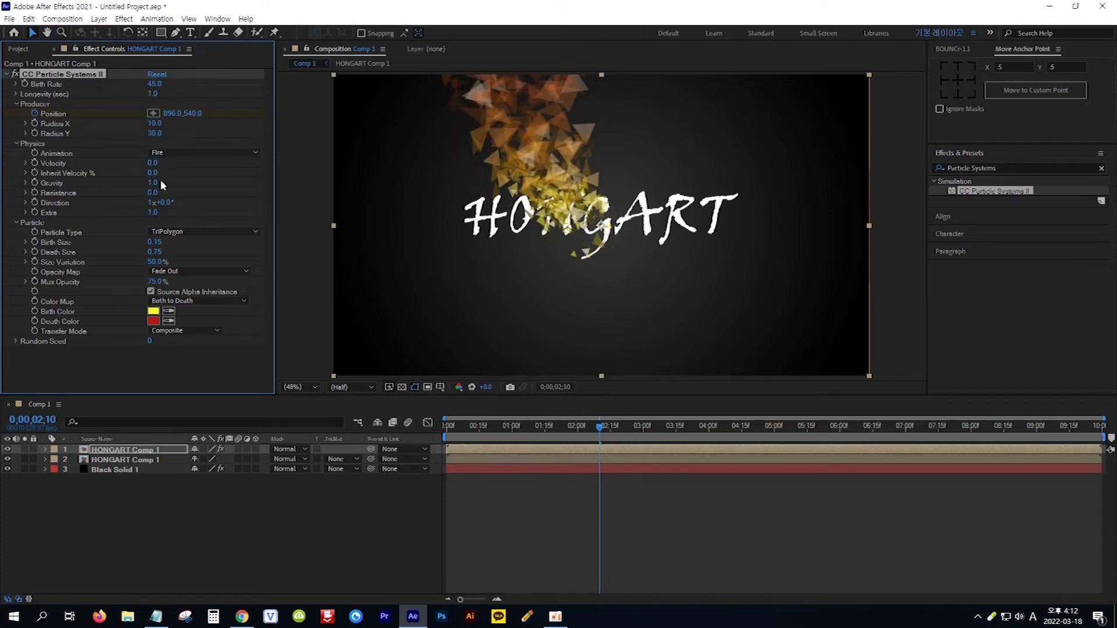
Set the particle Gravity to 0.4 and the Death Size to 0.30
click(153, 182)
text(0.4)
key(Return)
click(155, 252)
text(0)
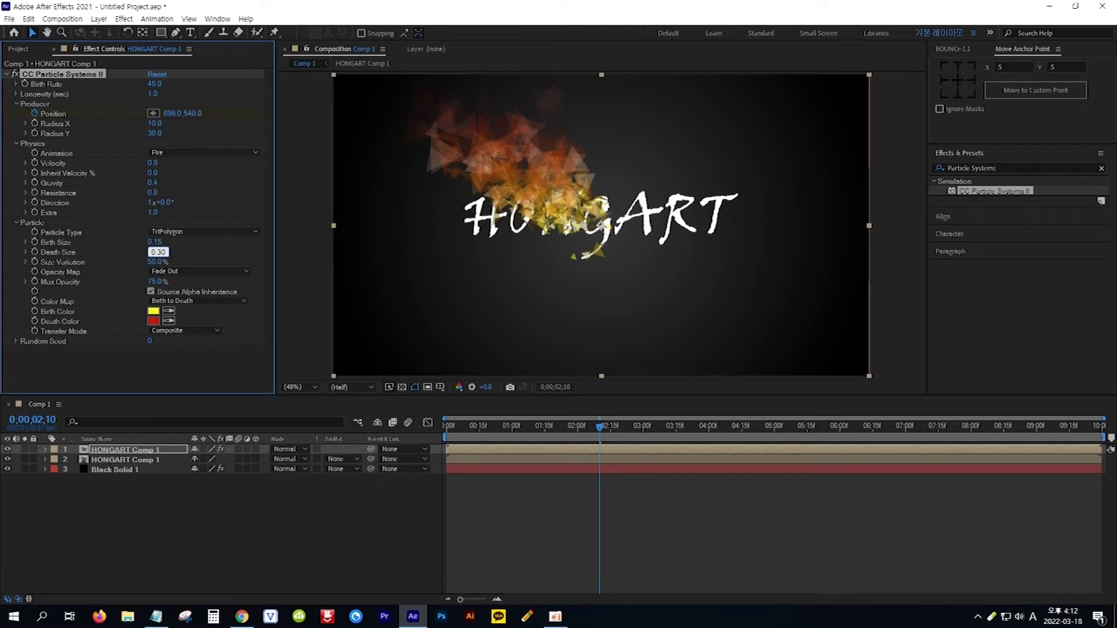
key(Return)
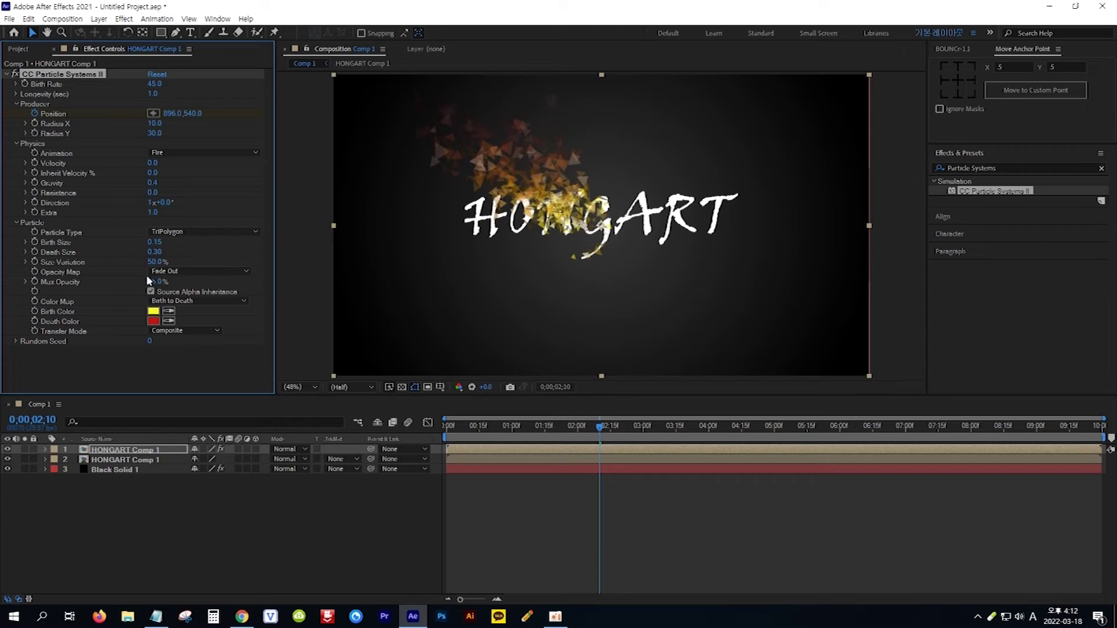
Raise the particles' Max Opacity to 100% and set the Physics Extra value to 1.2
drag(149, 283, 175, 283)
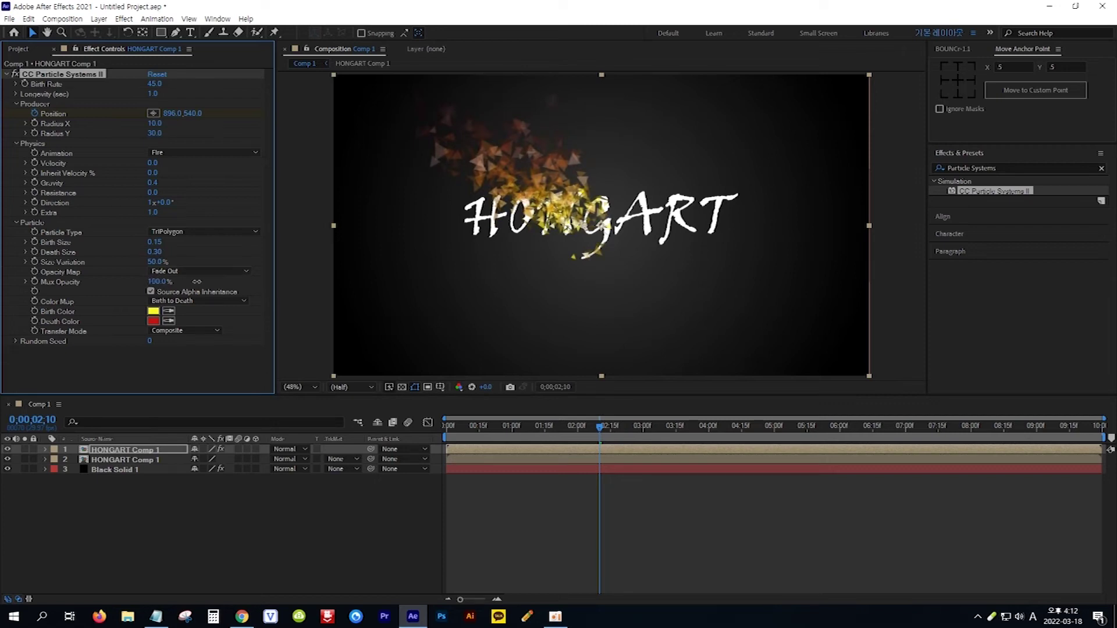
click(153, 213)
text(1)
key(Return)
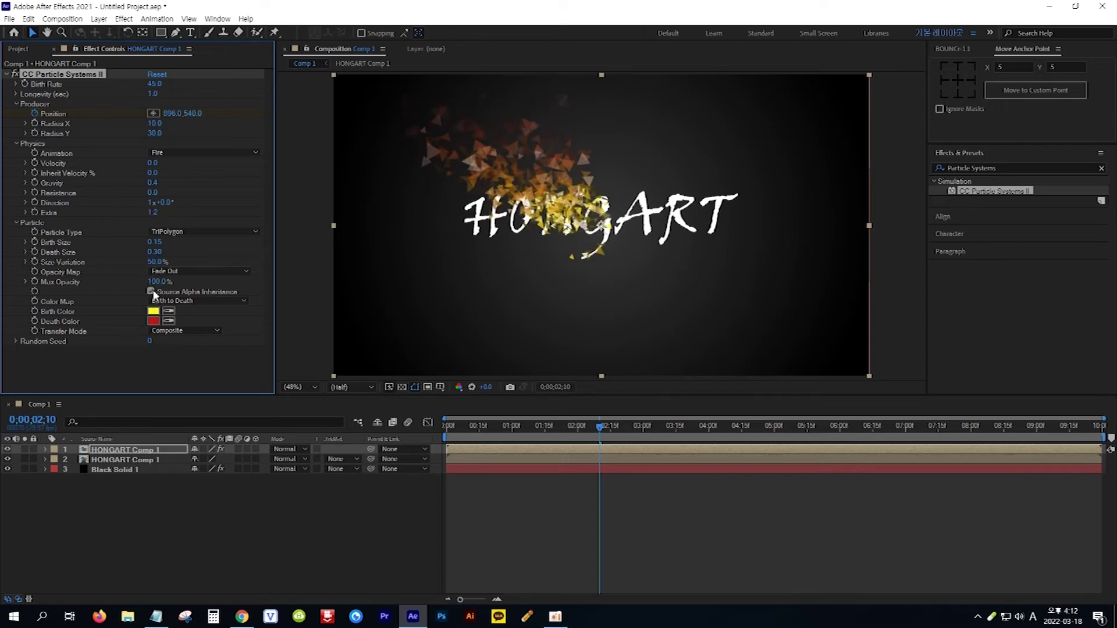
Change the particle Birth Color to white and Death Color to bright red, and scrub the animation from the start to check it
click(153, 312)
drag(417, 372, 406, 353)
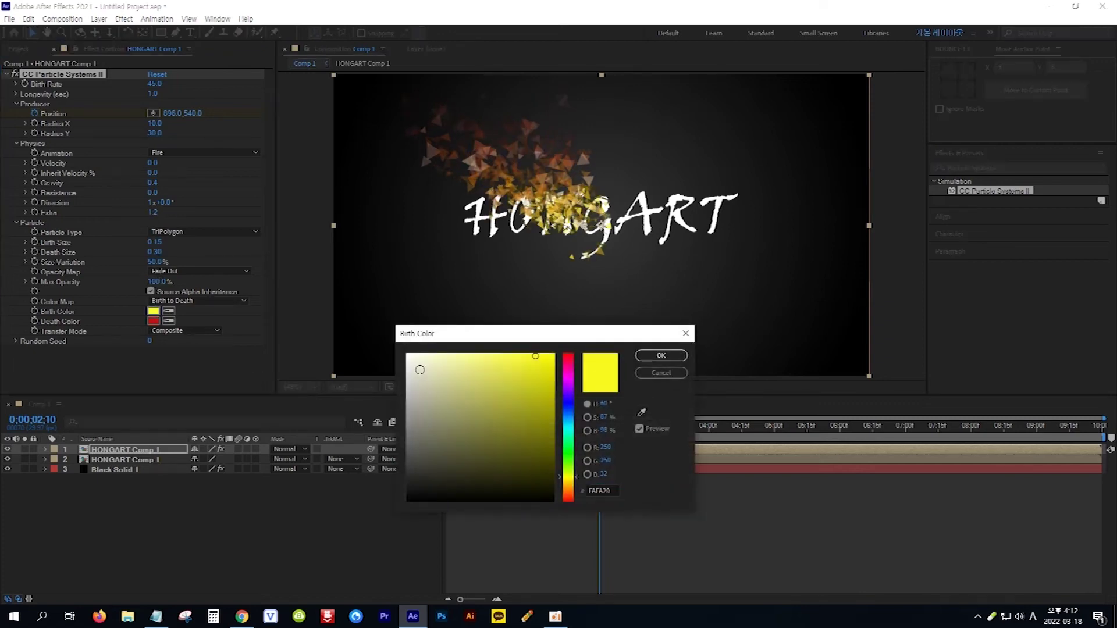
click(659, 356)
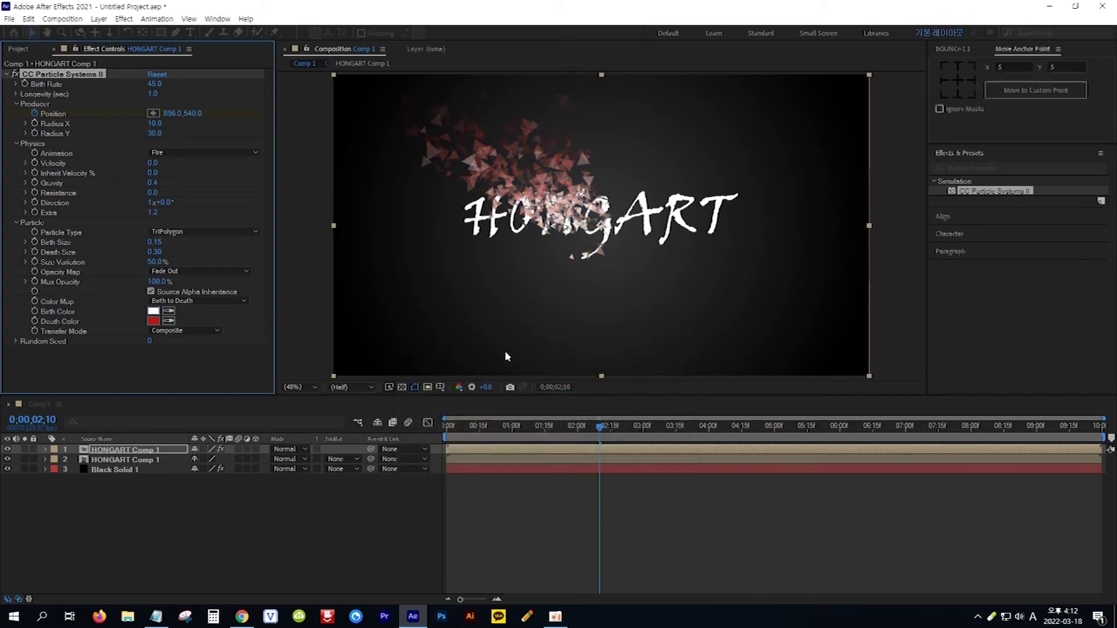
click(154, 321)
drag(536, 366, 562, 346)
click(640, 357)
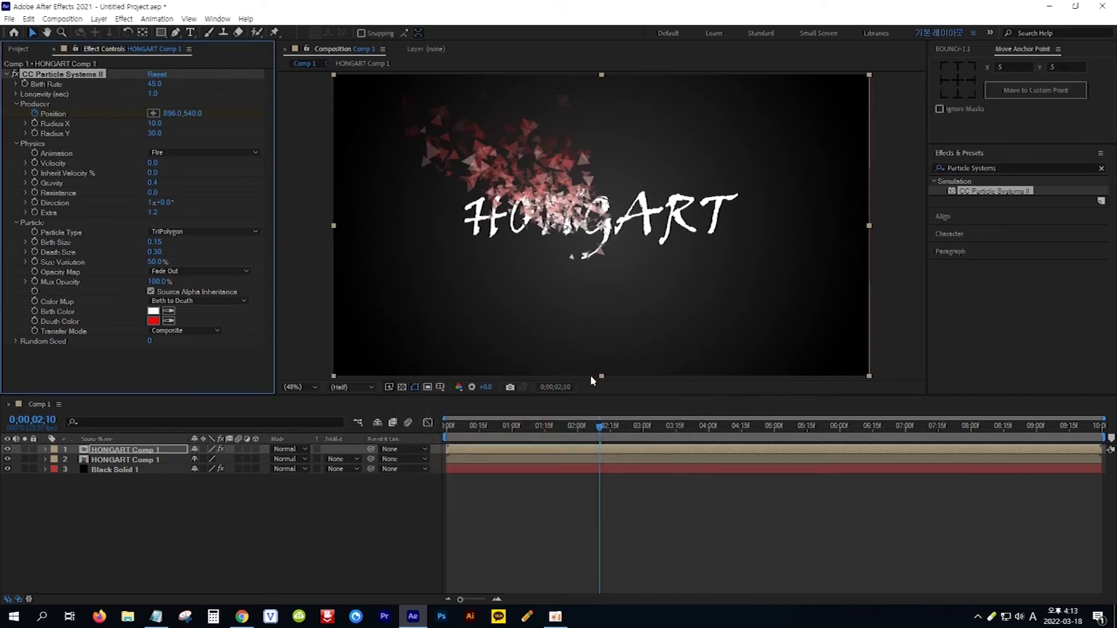
click(470, 426)
drag(454, 428, 599, 441)
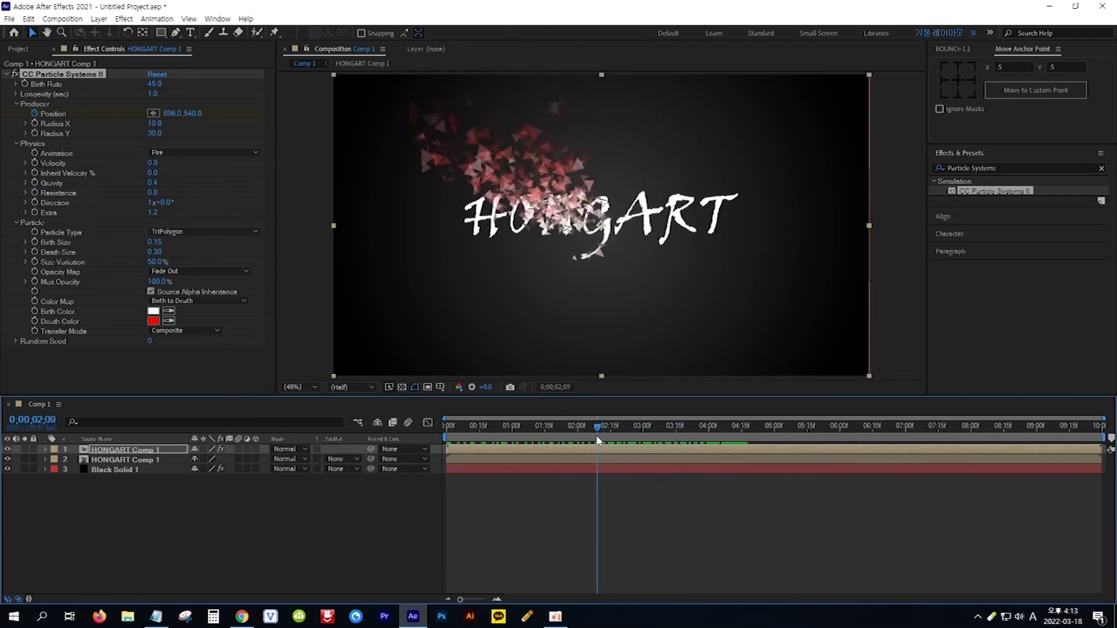
Apply the Linear Wipe preset from Transitions - Wipes to the lower HONGART Comp 1 layer at the first frame
ctrl+click(157, 460)
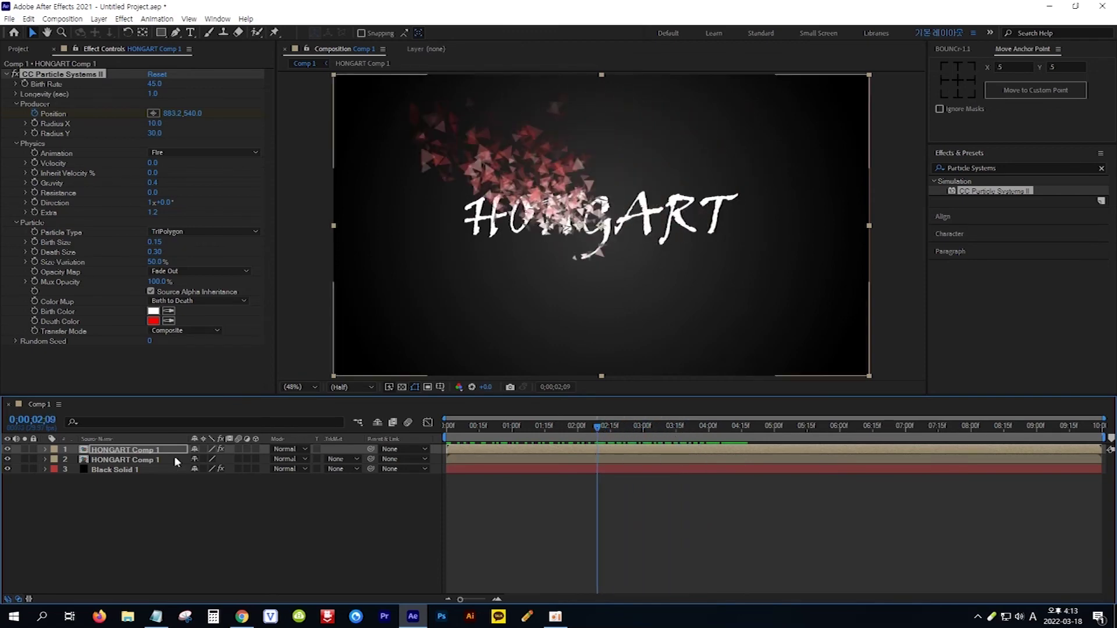
click(156, 458)
click(156, 617)
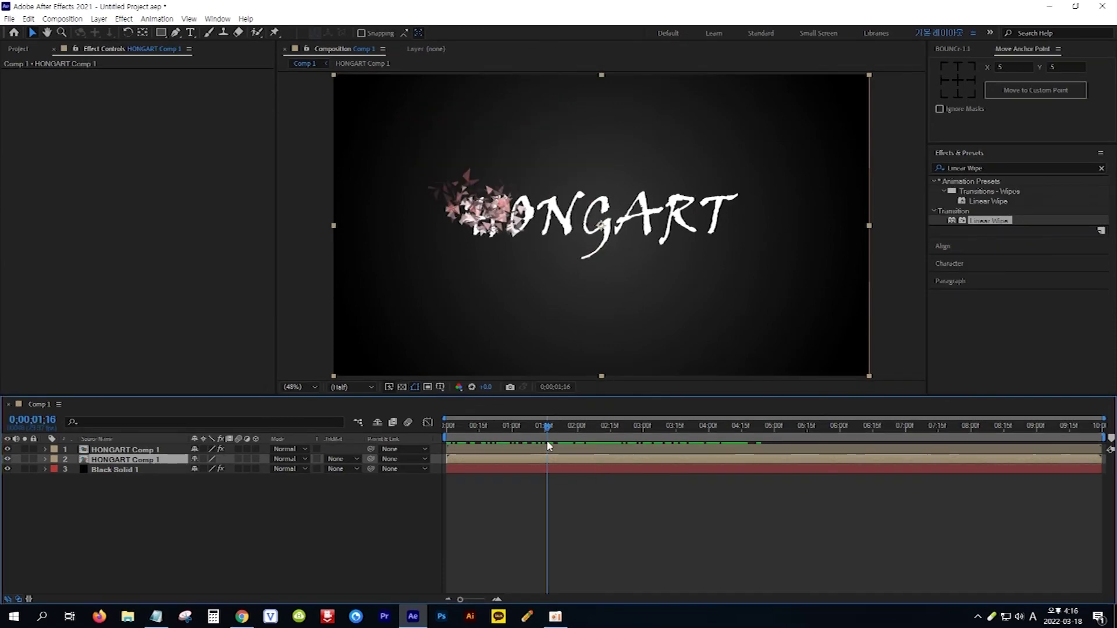
key(space)
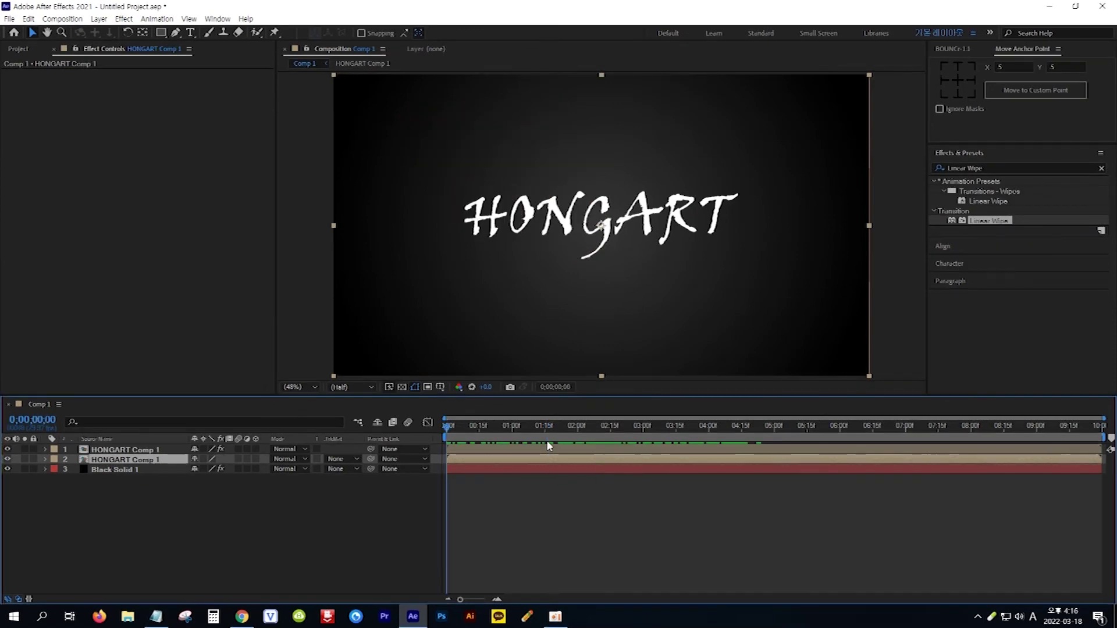
click(156, 616)
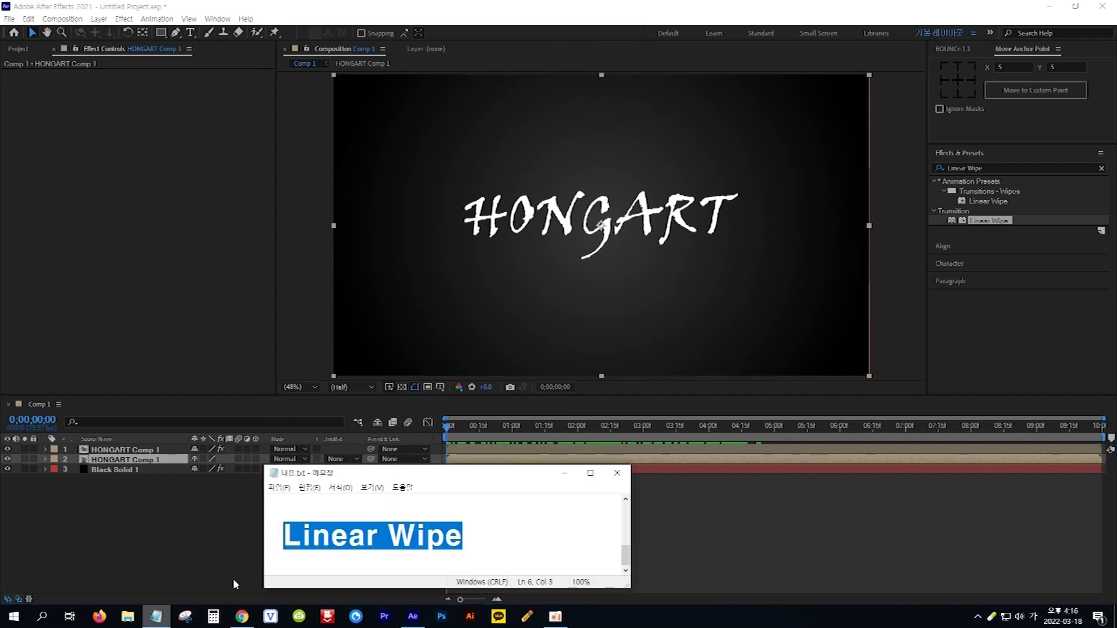
click(471, 533)
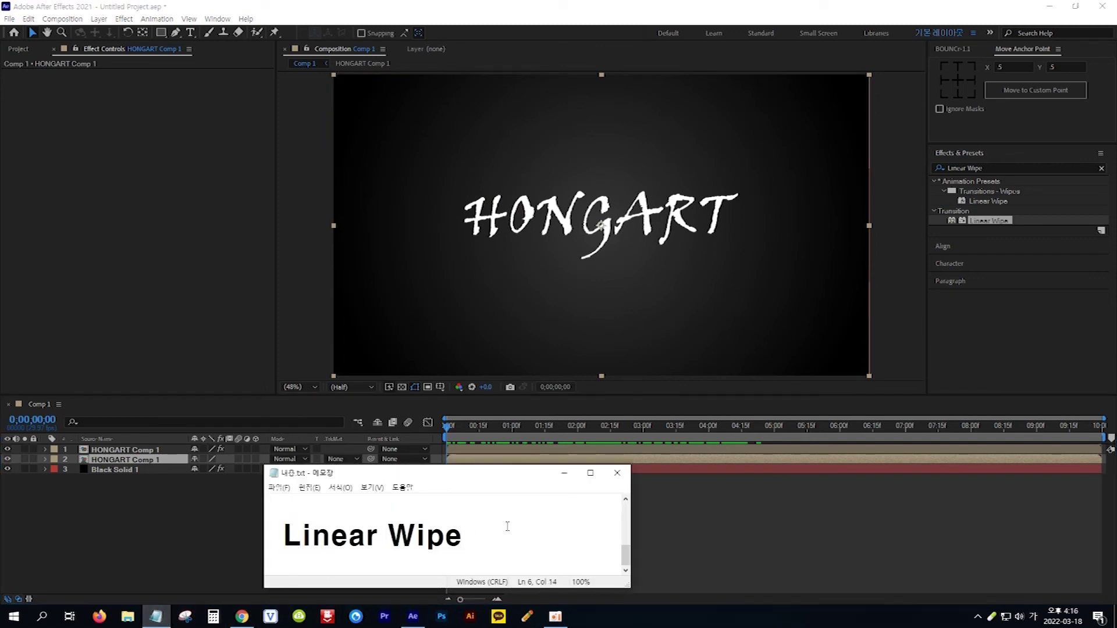
click(983, 201)
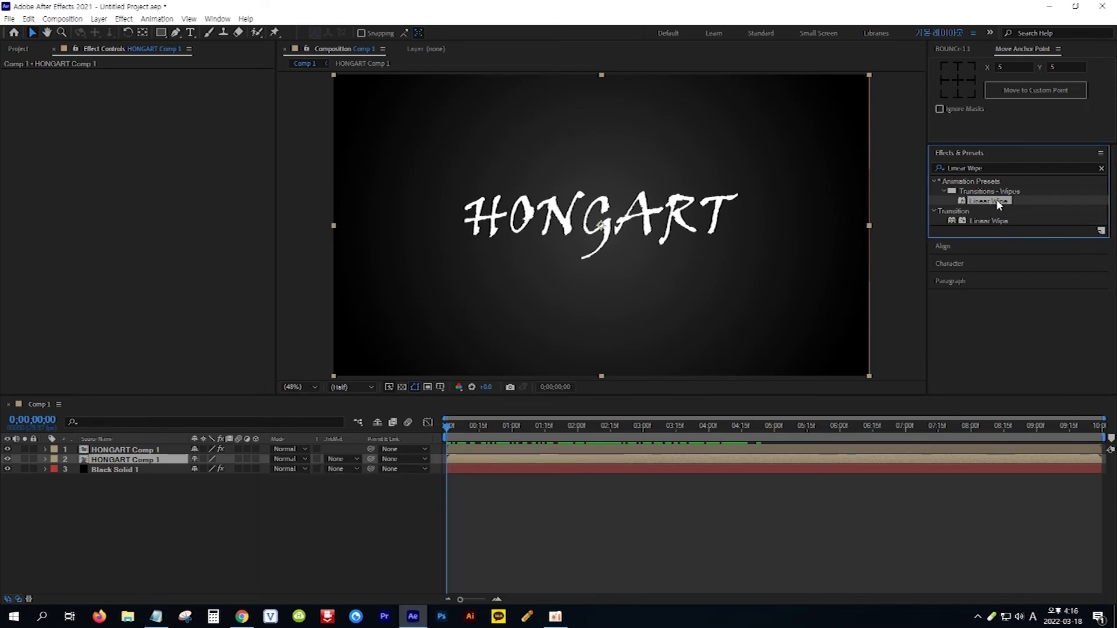
drag(996, 199, 162, 460)
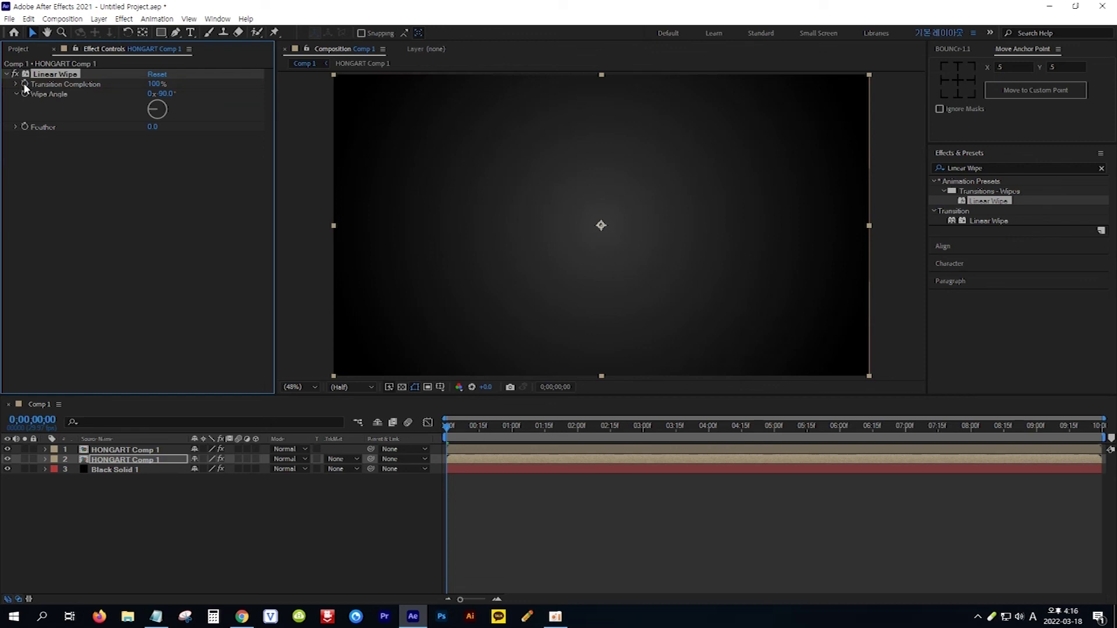
Keyframe Linear Wipe's Transition Completion from 100% at the first frame to 0% at 5 seconds, and play the animation from the start
click(40, 419)
text(5.)
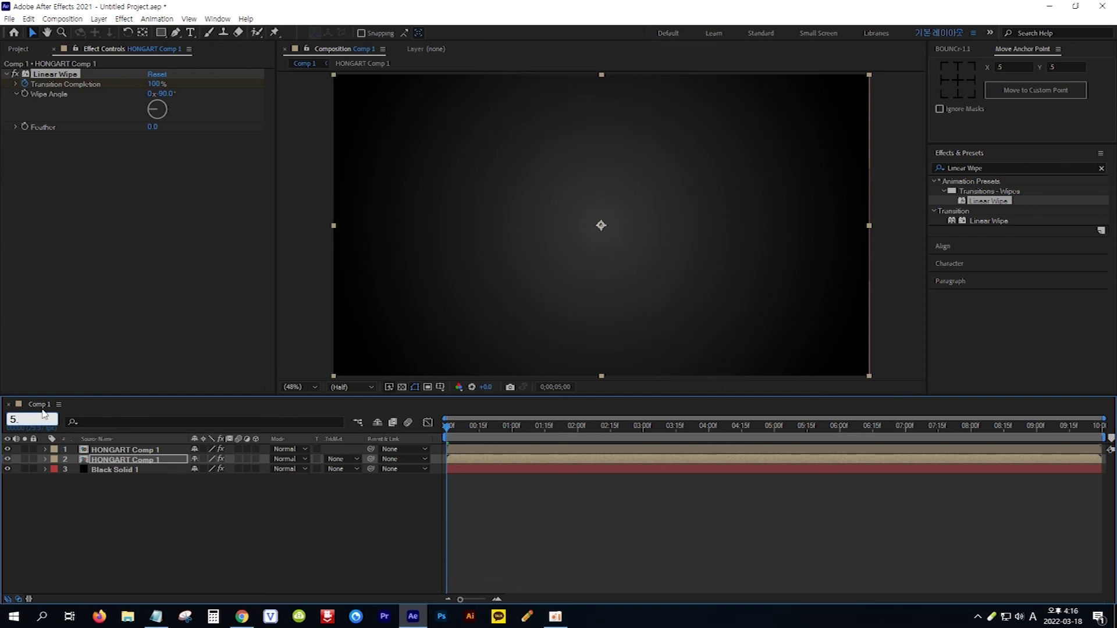
key(Return)
click(156, 84)
text(0)
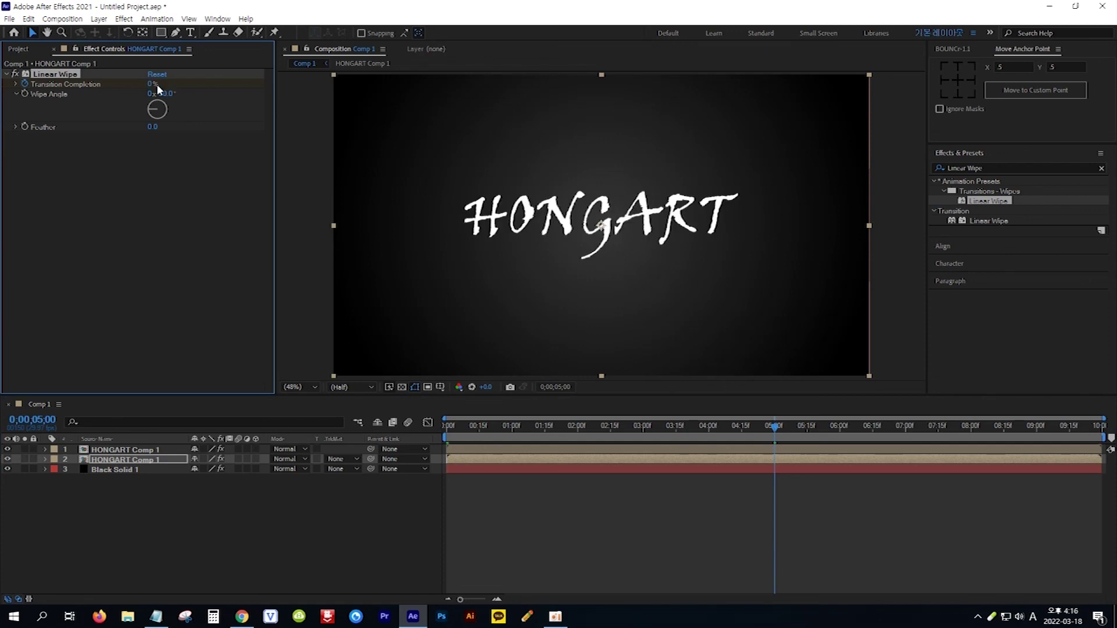
key(Home)
key(space)
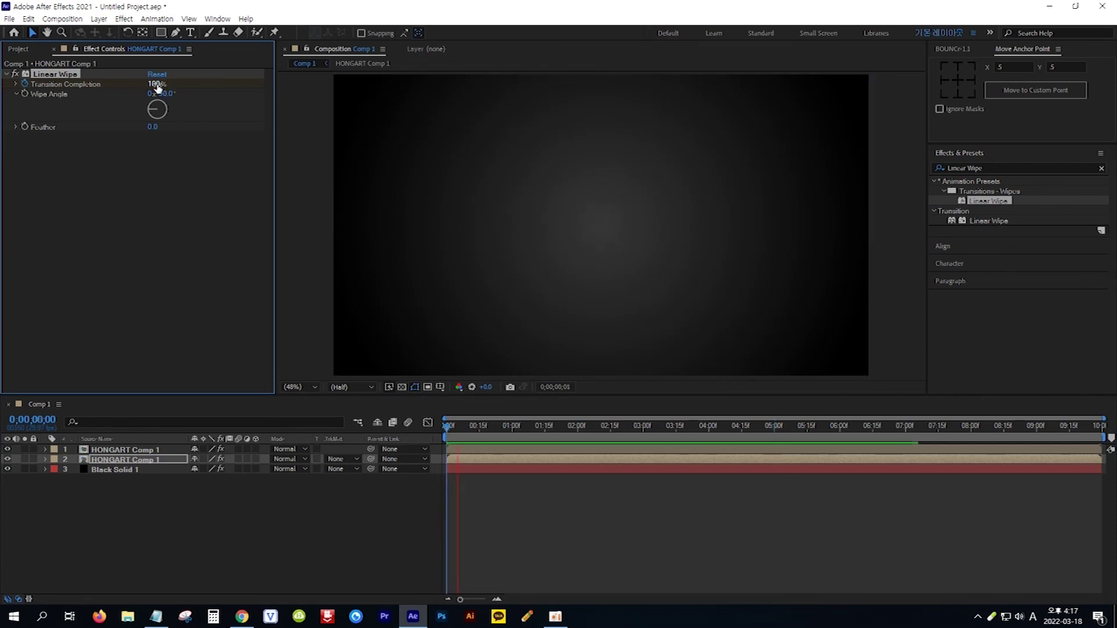